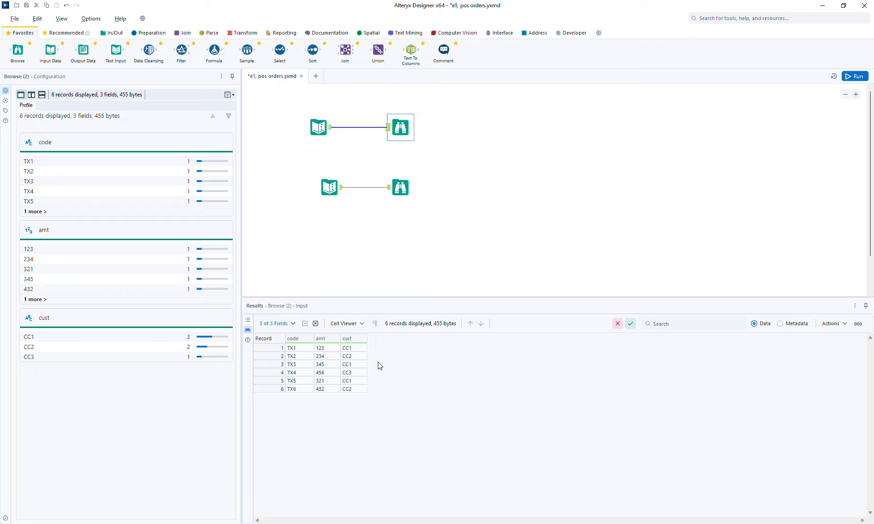
Step: Show the lower Browse (4) output with the four customer records (code, name)
left_click(405, 185)
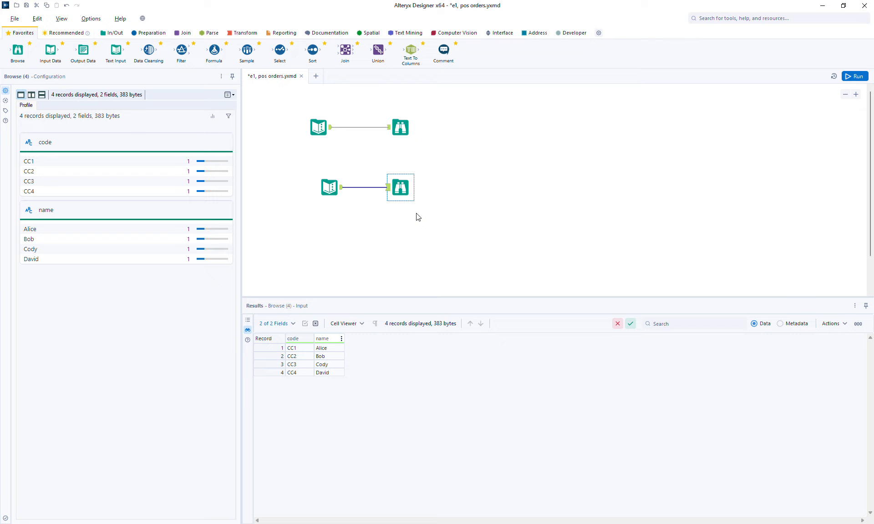
Step: Switch between Browse outputs, ending on Browse (2) with six order records (code, amt, cust)
left_click(400, 125, "ctrl")
left_click(405, 122)
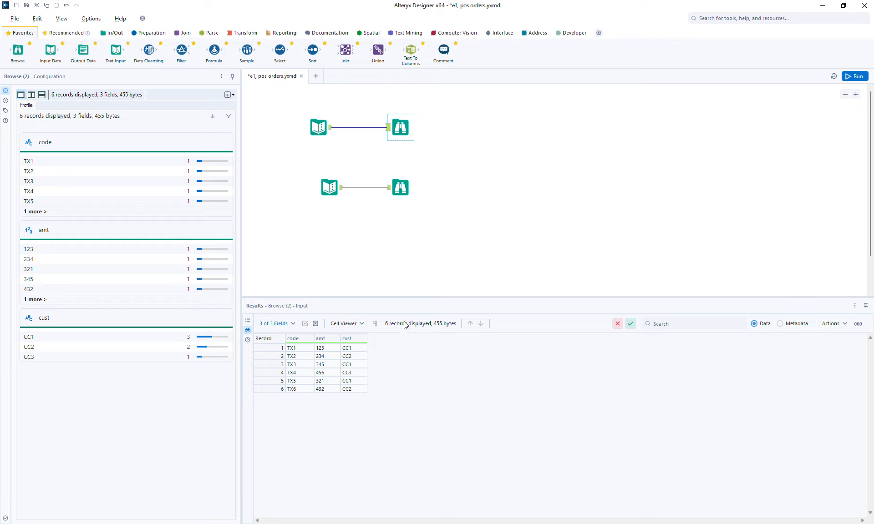
left_click(399, 190)
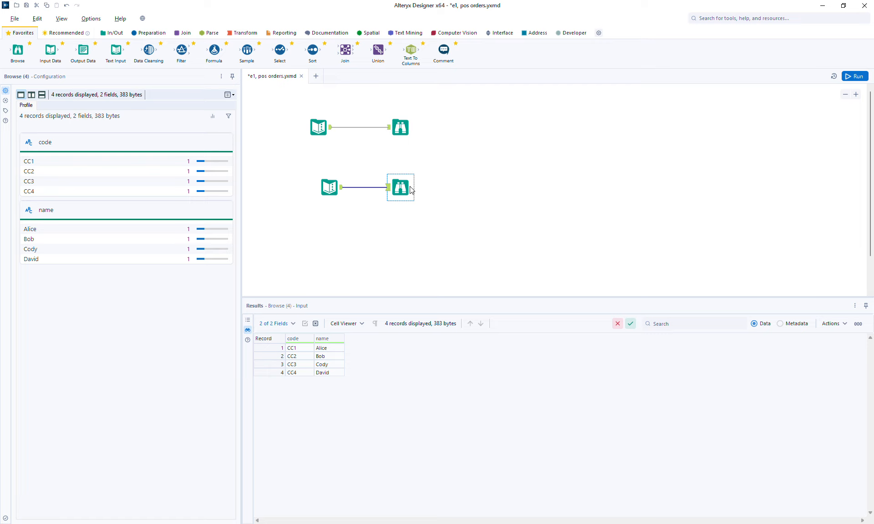
left_click(406, 124)
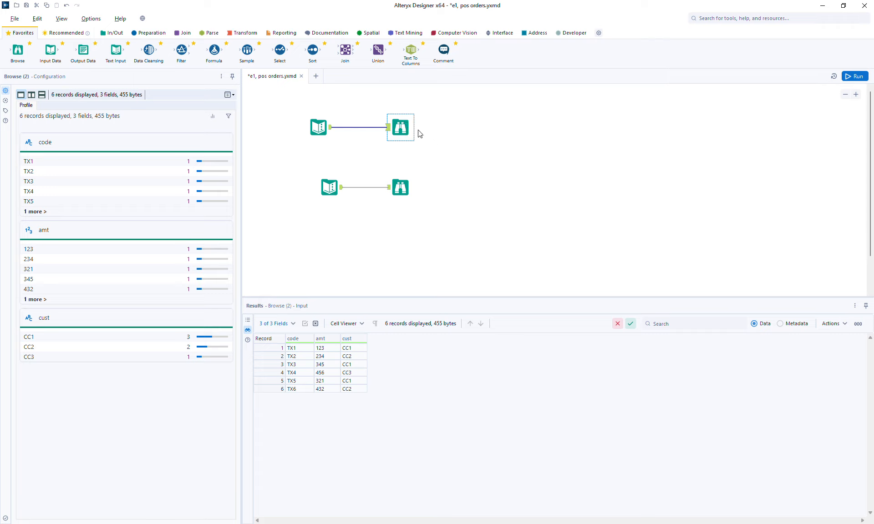
Step: Compare order and customer Browse outputs, ending on customers, and save e1, pos orders.yxmd
left_click(400, 187)
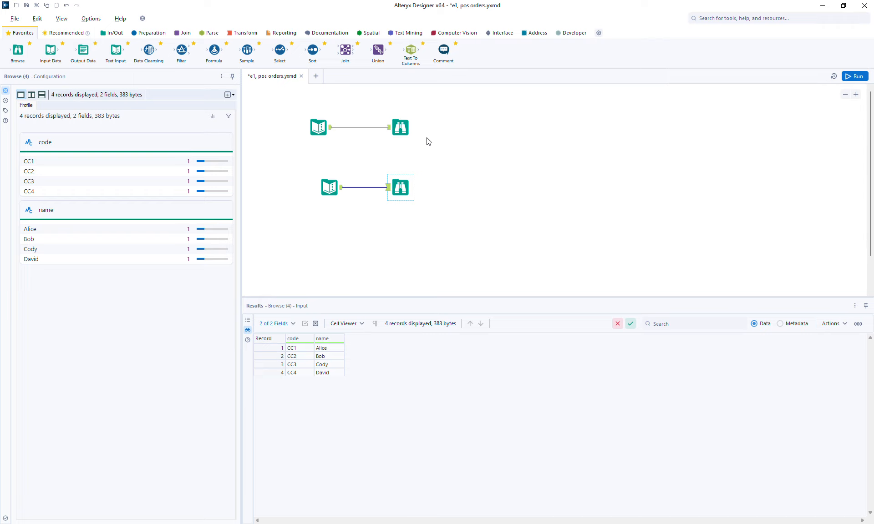
left_click(401, 127)
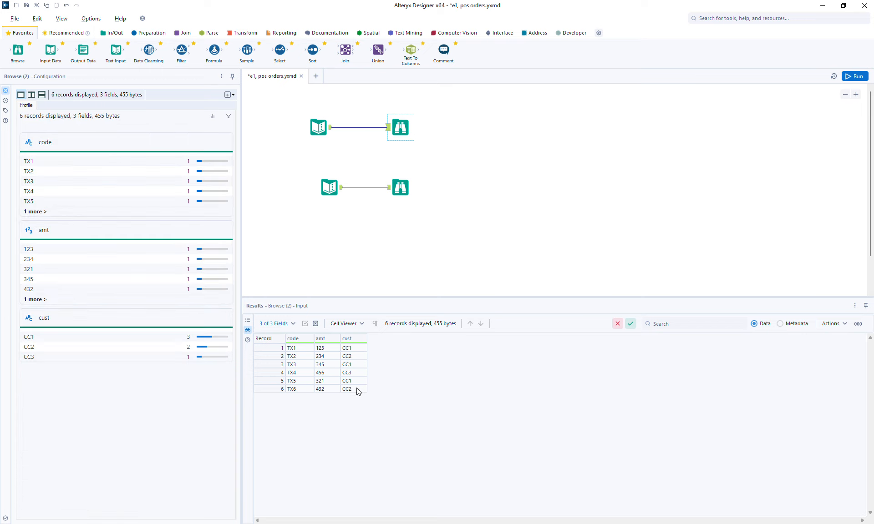
left_click(403, 196)
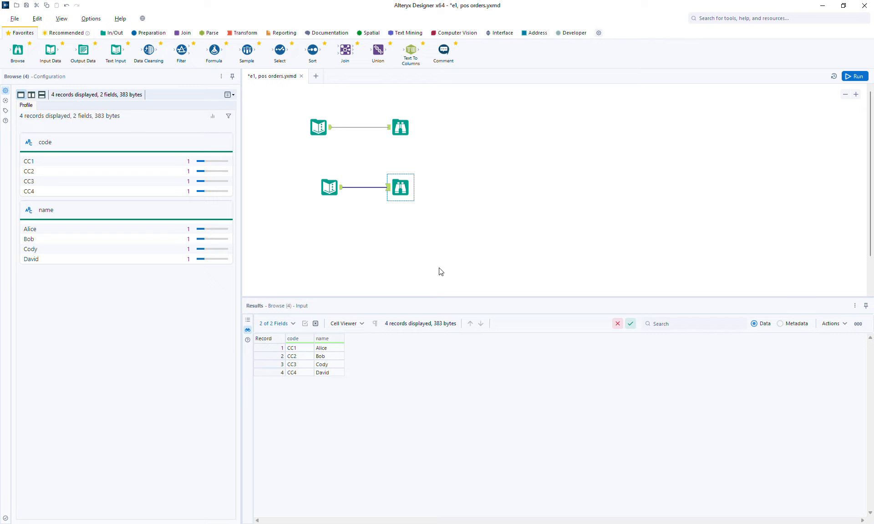
key("ctrl+s")
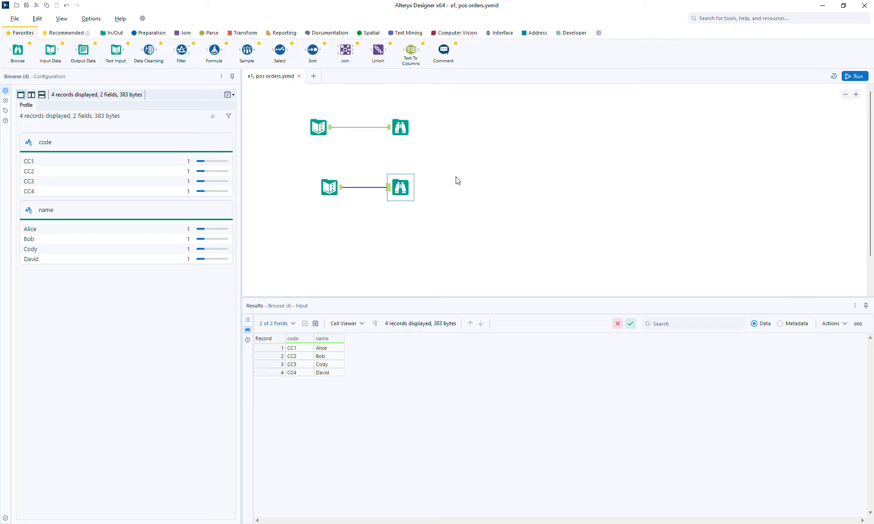
Step: Move the customer Text Input and its Browse slightly down-left, then show the six order records
left_click_drag(281, 163, 426, 221)
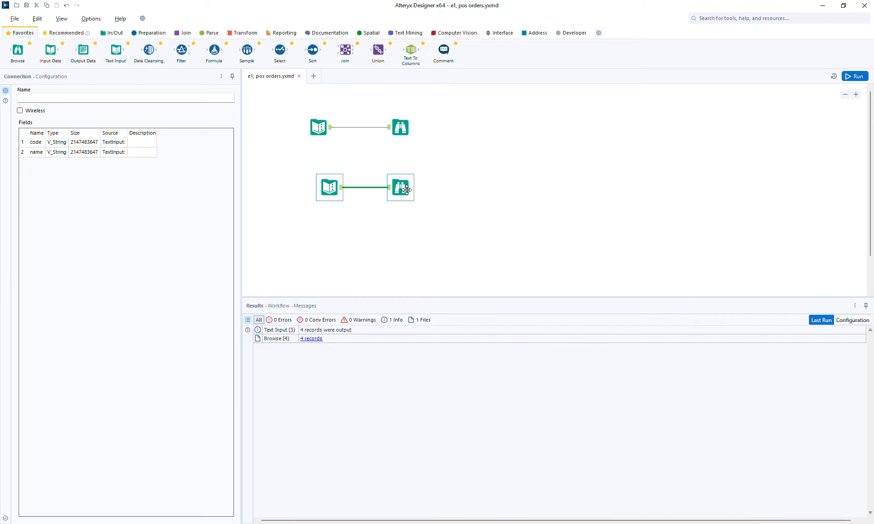
left_click_drag(401, 191, 395, 202)
left_click(412, 130)
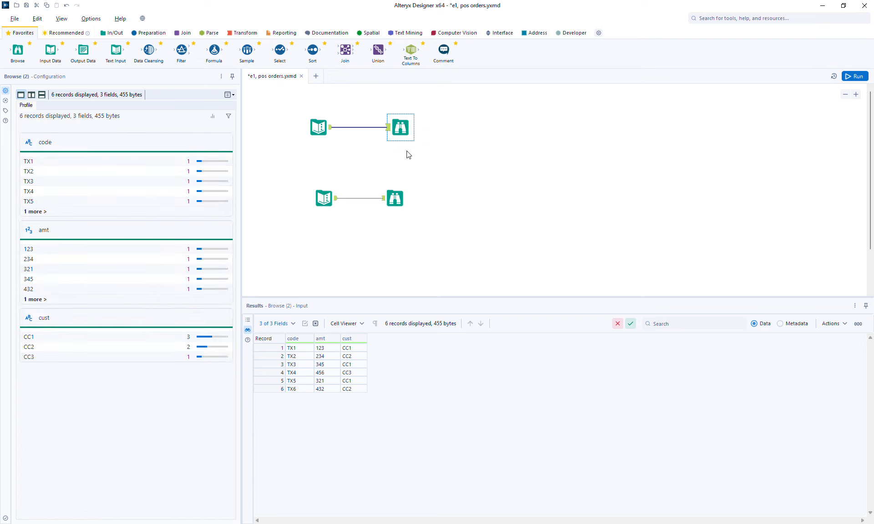
left_click(396, 195)
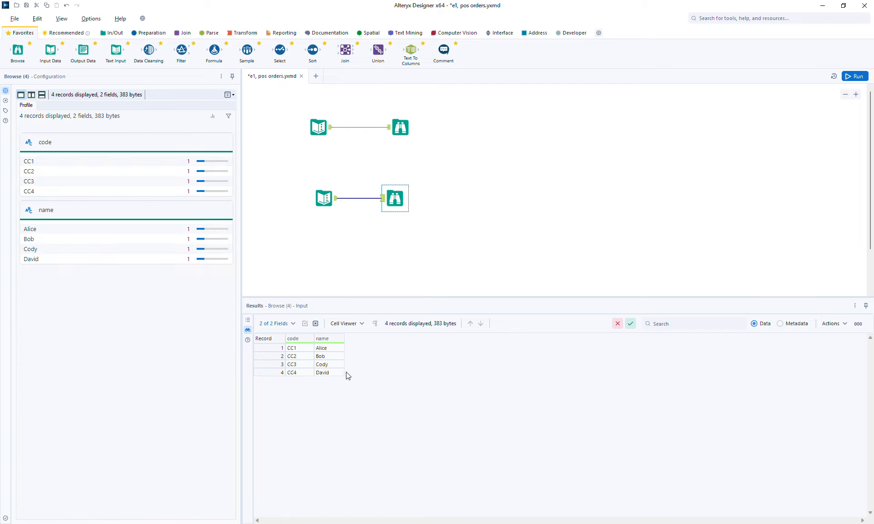
left_click(401, 128)
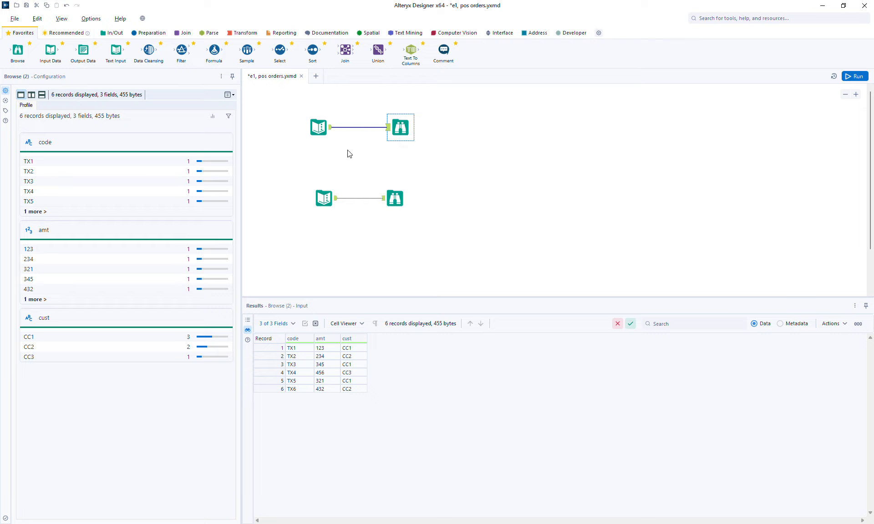
Step: Add a Join with orders on Left, customers on Right, and cust as left join field
left_click_drag(345, 53, 458, 157)
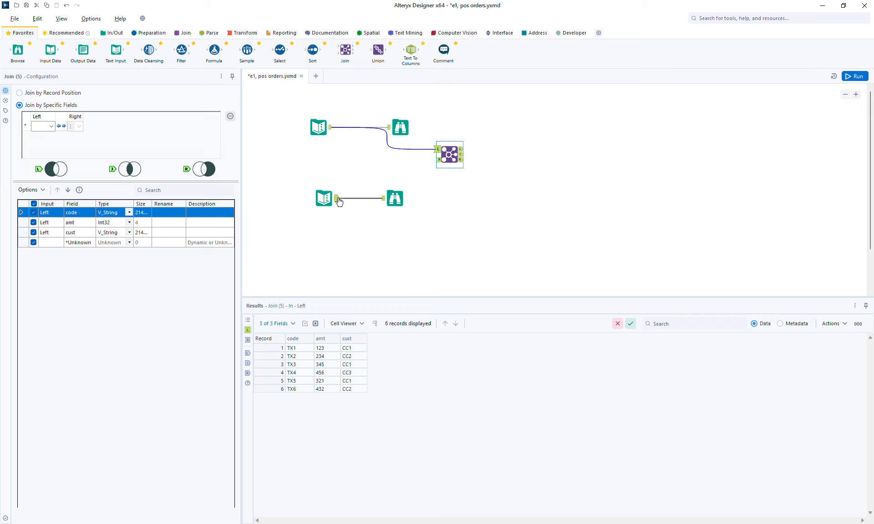
left_click_drag(338, 201, 438, 160)
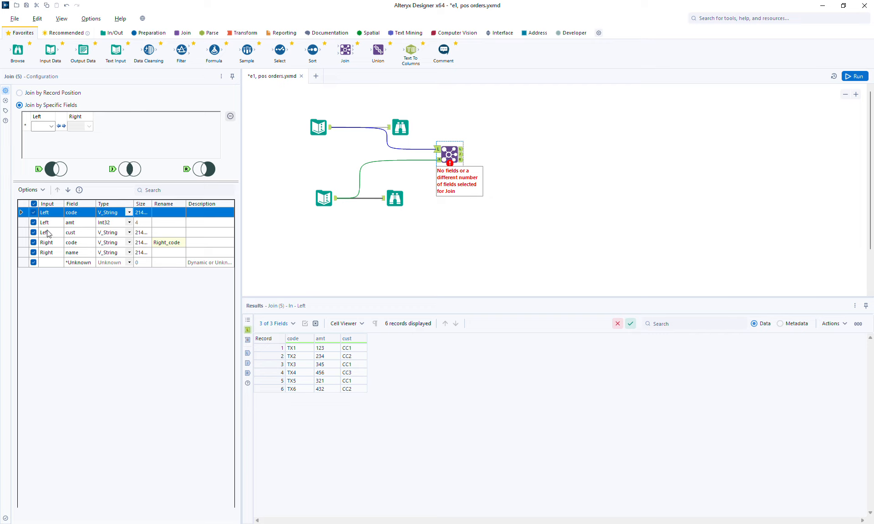
left_click(49, 127)
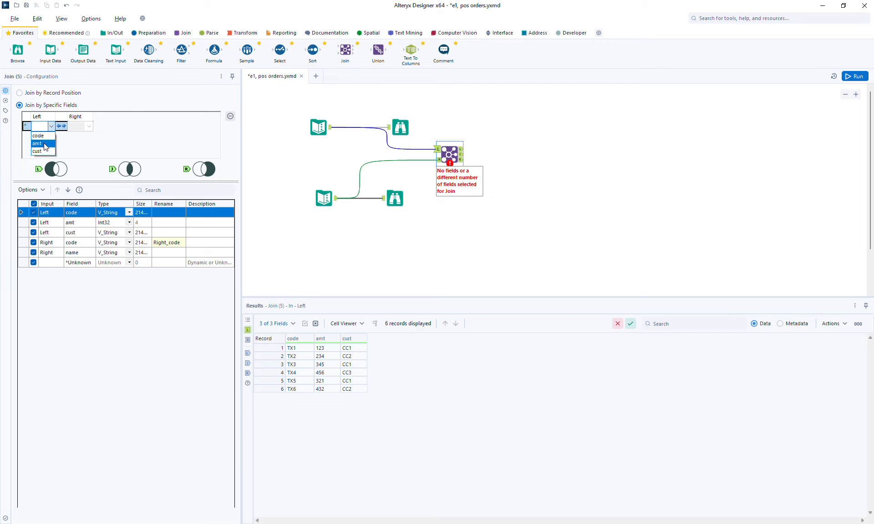
left_click(45, 151)
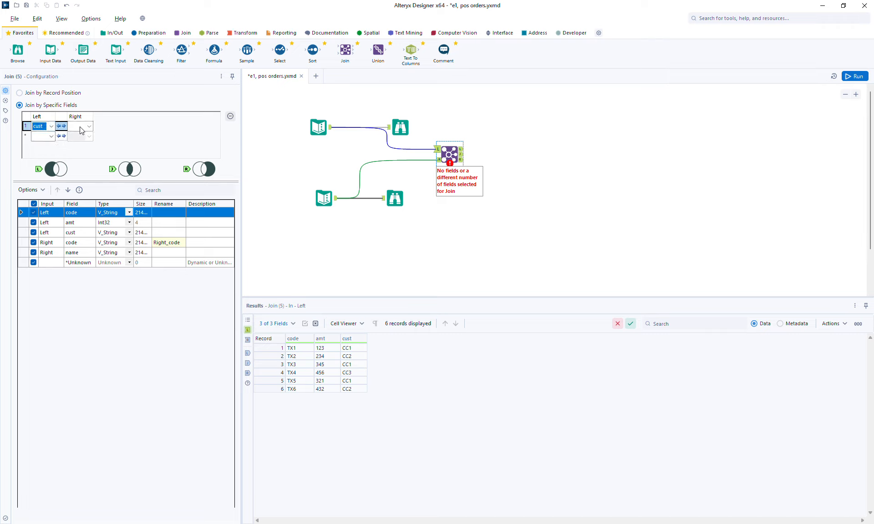
Step: Match cust to right field code, rename right fields cust_code and cust_name, and add Browses to every Join output
left_click(81, 128)
left_click(77, 136)
left_click(177, 243)
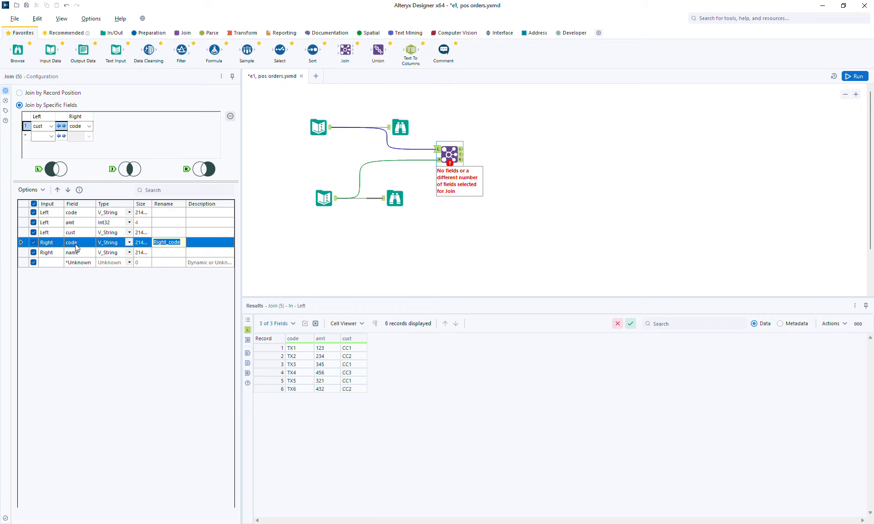
type("cust_code")
key("Return")
type("c")
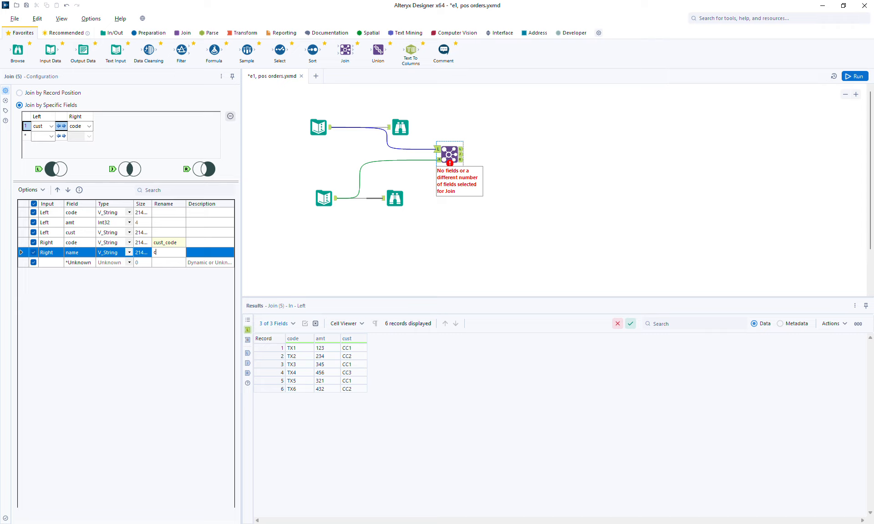
type("ust_name")
left_click(450, 155)
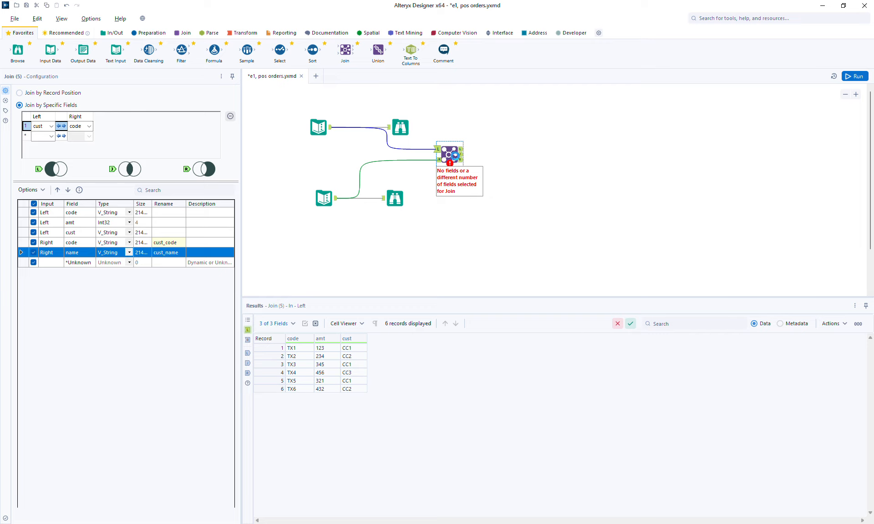
key("ctrl+shift+b")
left_click_drag(503, 151, 574, 146)
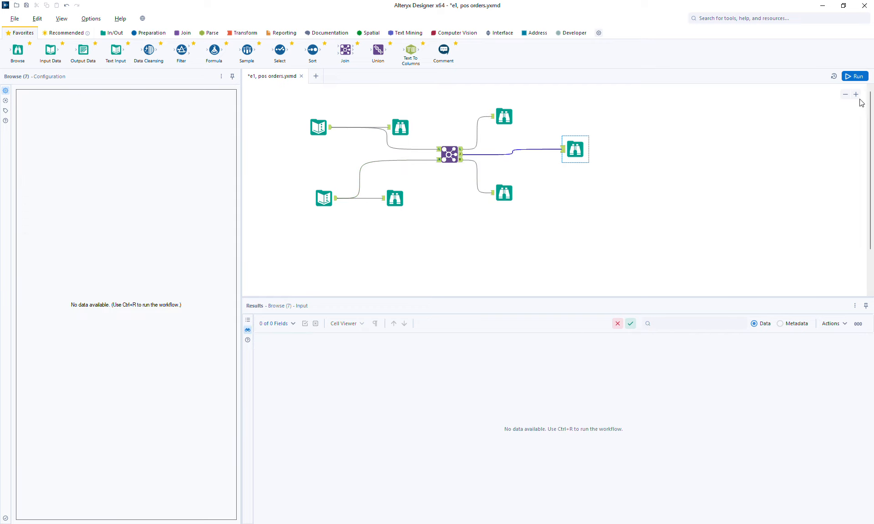
Step: Run the workflow and compare the joined output against the original six order records
left_click(855, 76)
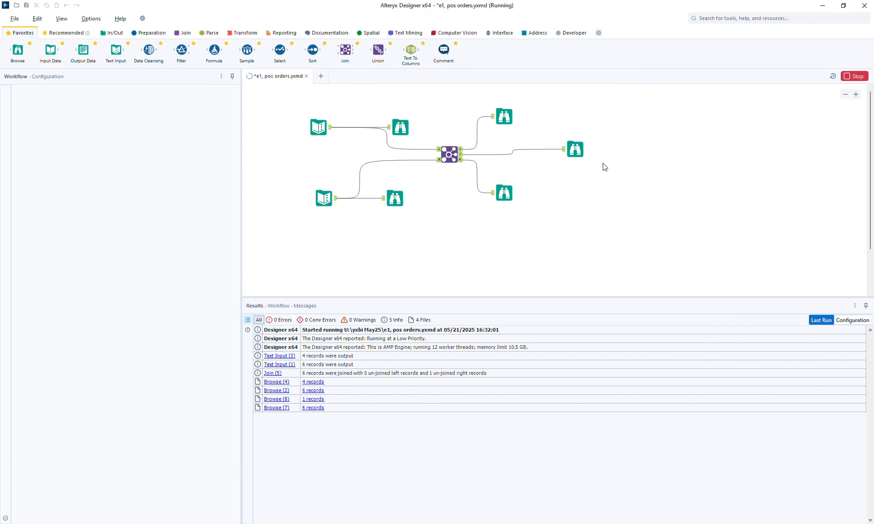
left_click(575, 150)
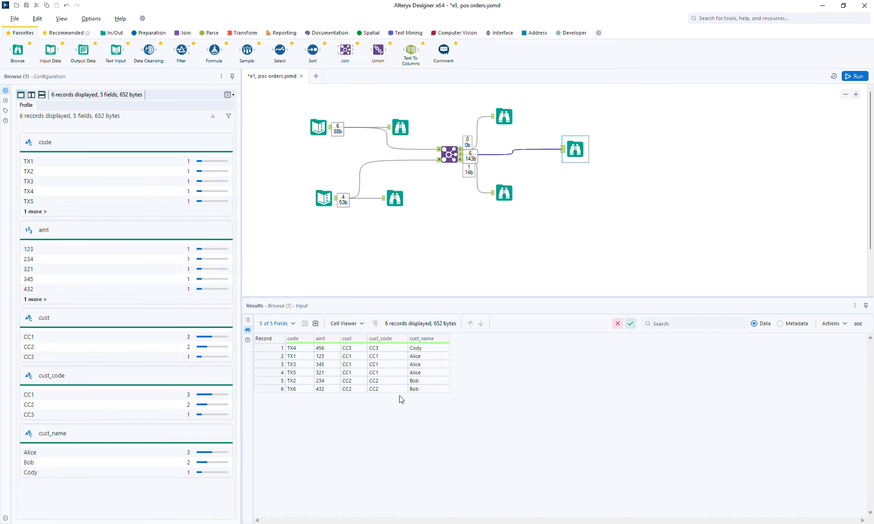
left_click(399, 128)
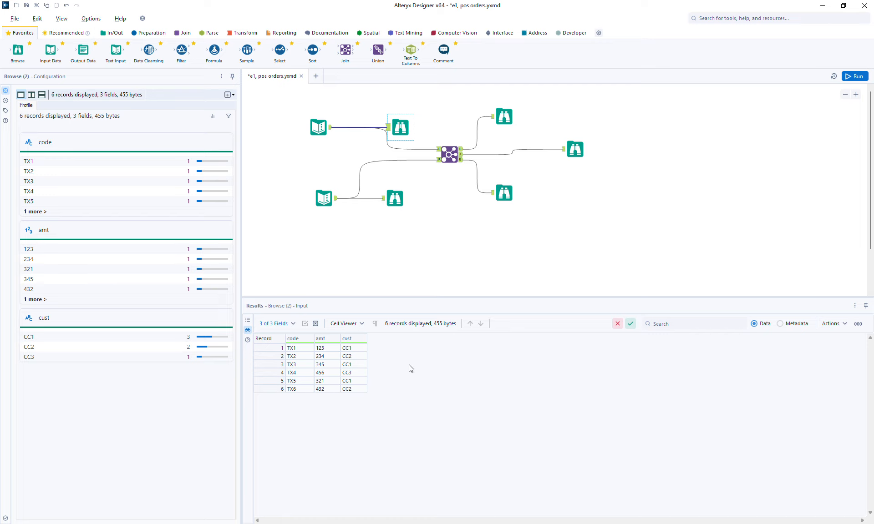
left_click(579, 150)
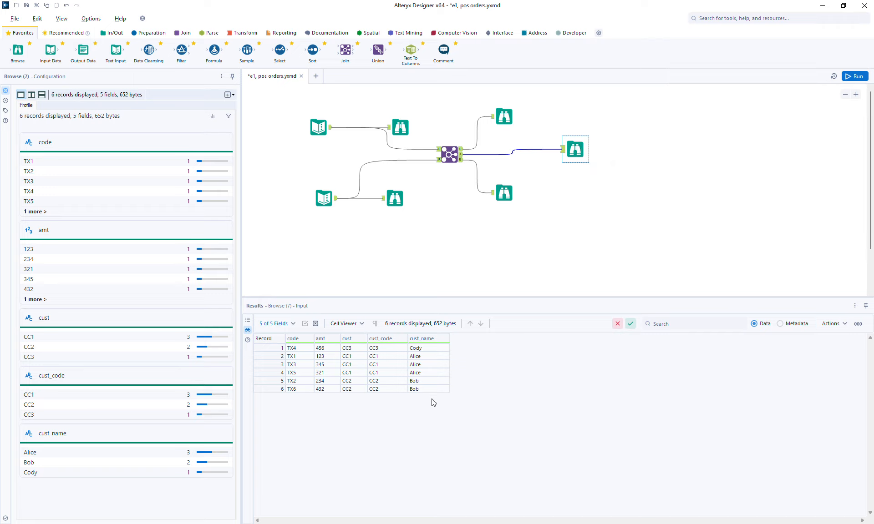
Step: Highlight joined records by customer CC1, CC2, CC3 and check the empty left-unjoined output
left_click(262, 382)
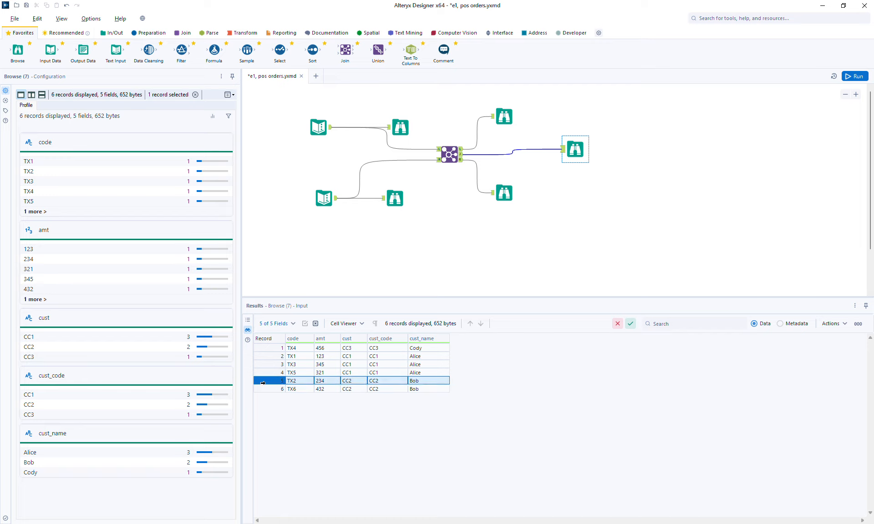
left_click_drag(262, 383, 262, 388)
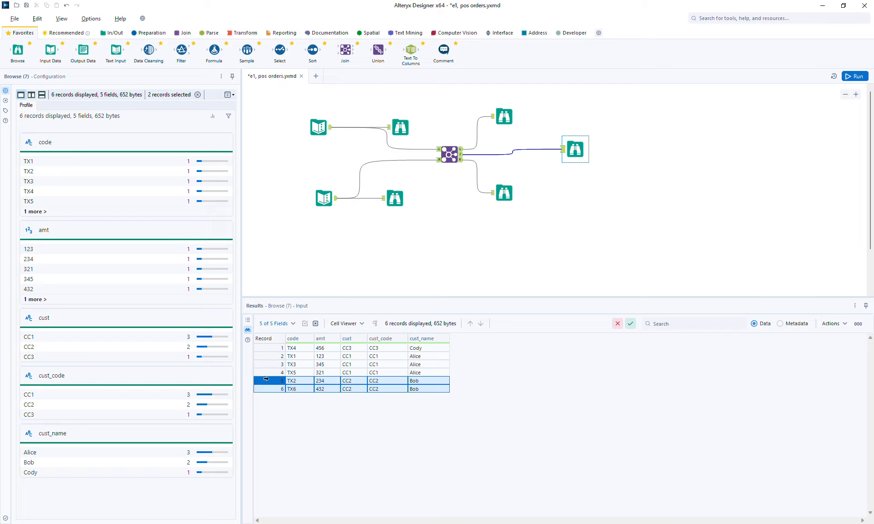
left_click_drag(264, 359, 267, 375)
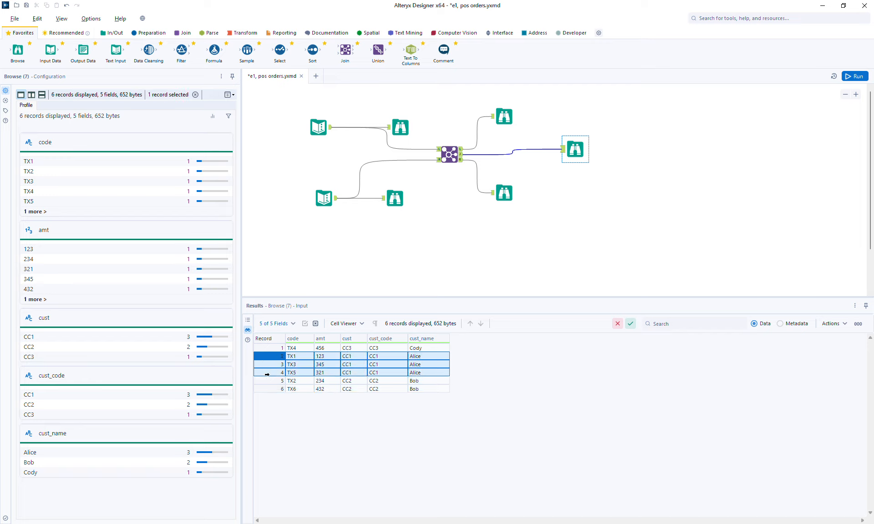
left_click(267, 350)
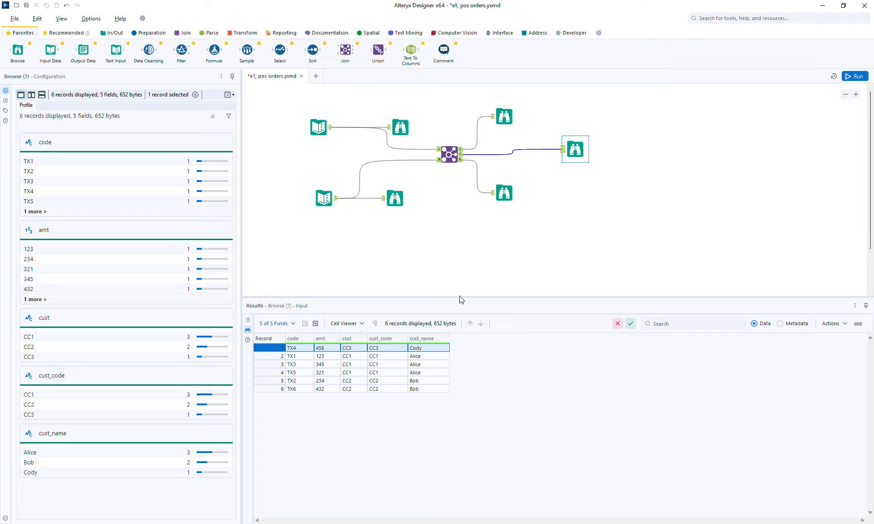
left_click(516, 116)
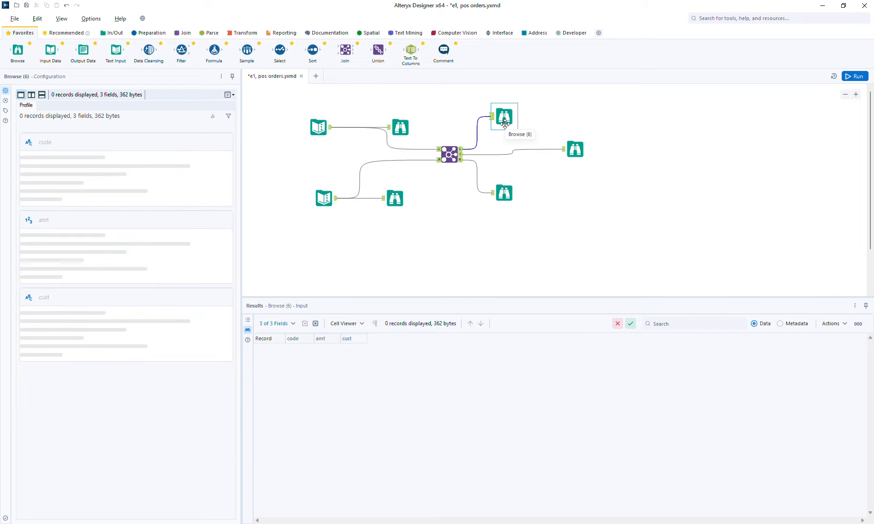
Step: Inspect the right-unjoined customers and joined records, moving the unjoined-customer Browse further down
left_click(509, 190)
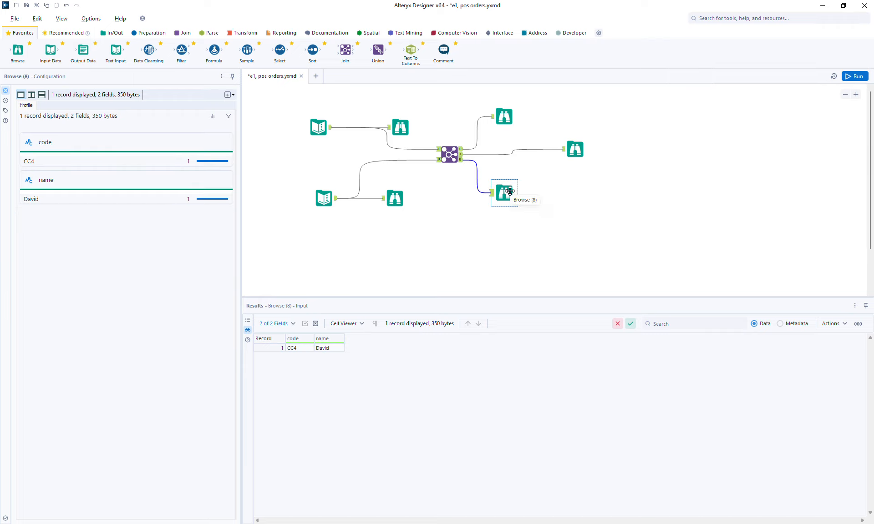
left_click_drag(512, 195, 517, 201)
left_click(572, 148)
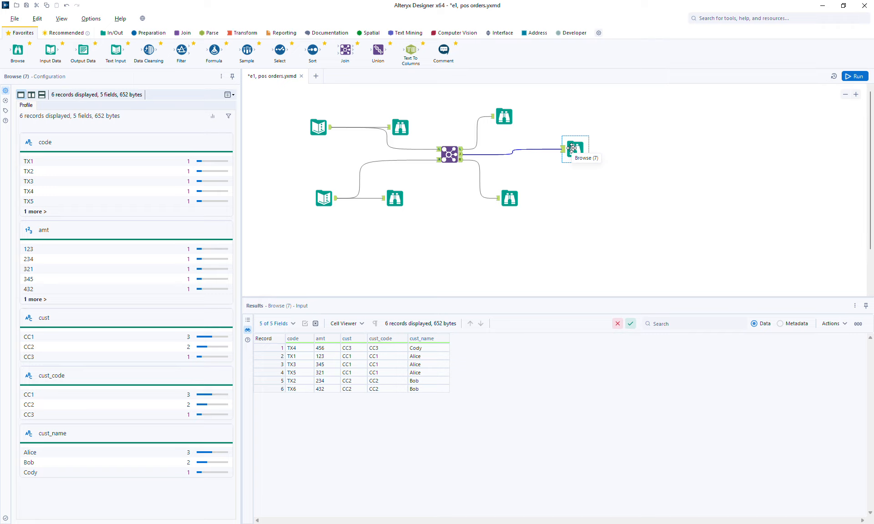
left_click(400, 127)
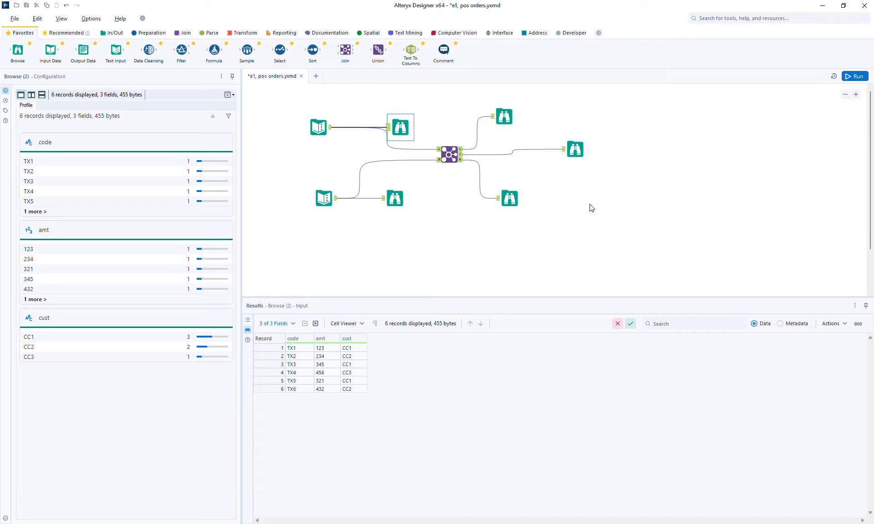
left_click(505, 201)
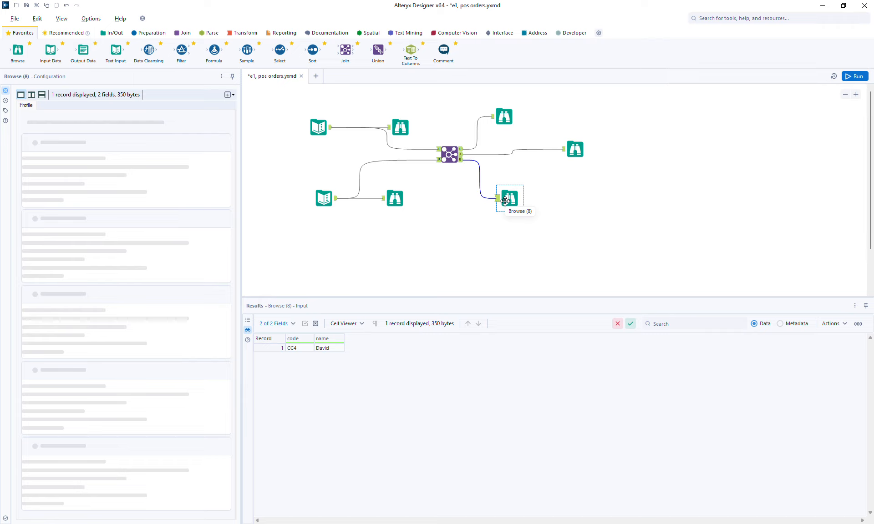
left_click_drag(505, 201, 526, 214)
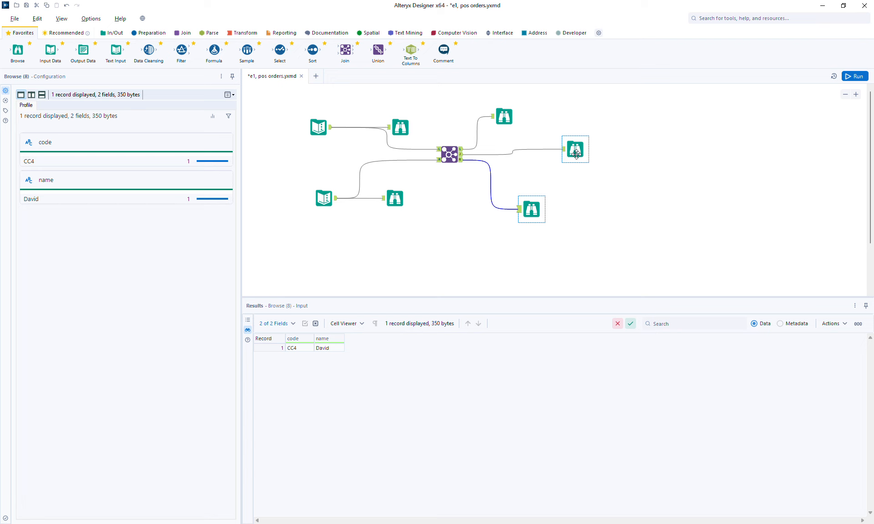
Step: Compare the six joined orders with the single unmatched customer CC4, then zoom out
left_click(450, 153)
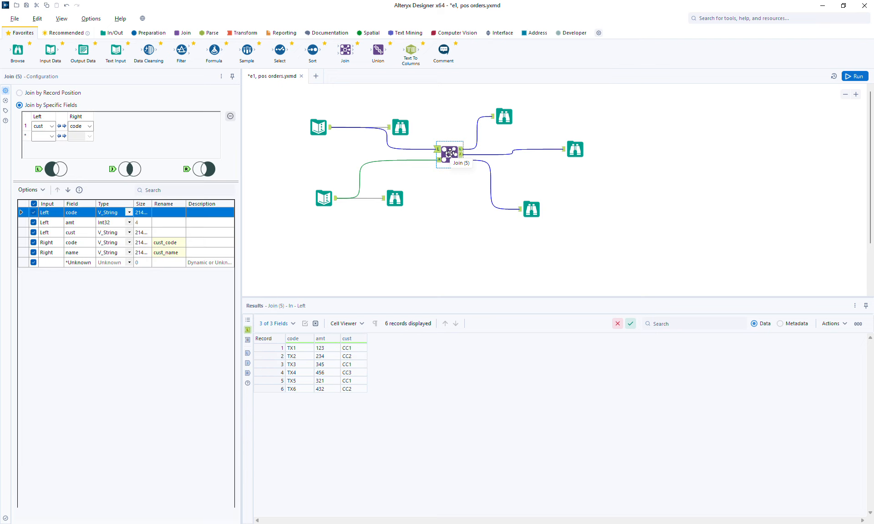
left_click_drag(527, 214, 538, 209)
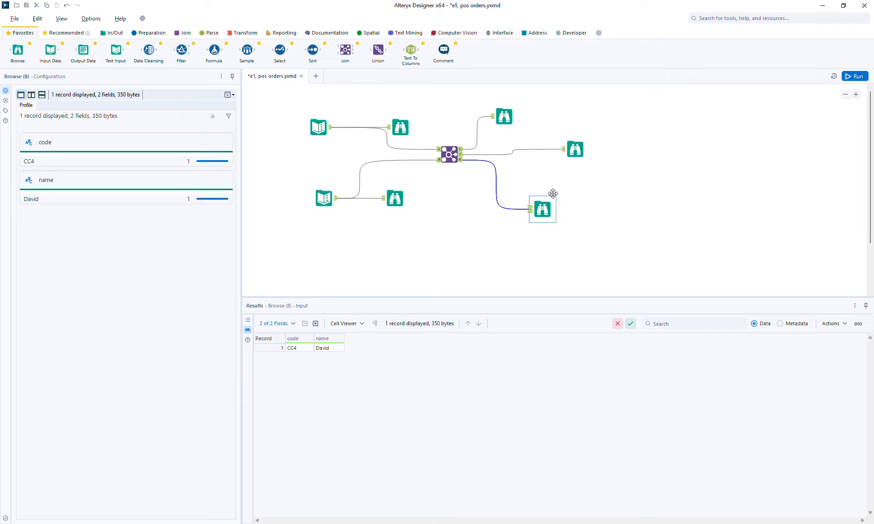
left_click(575, 149)
left_click(551, 221)
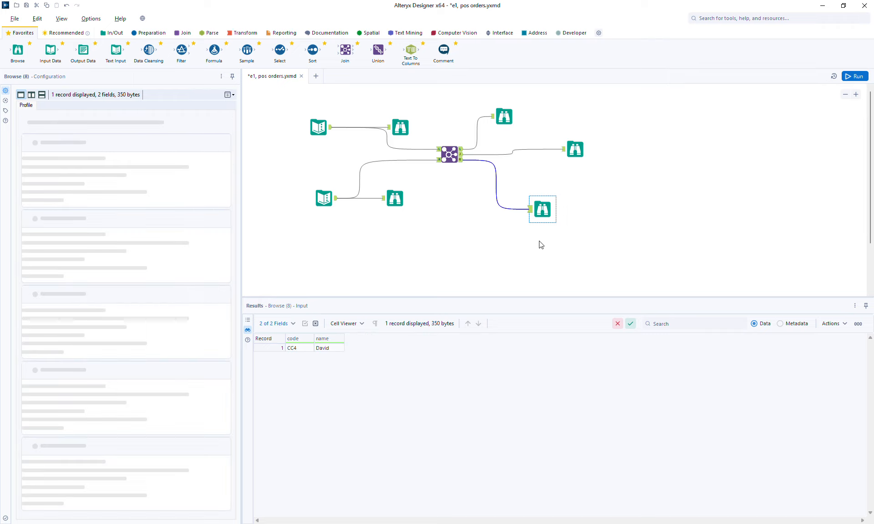
left_click(575, 148)
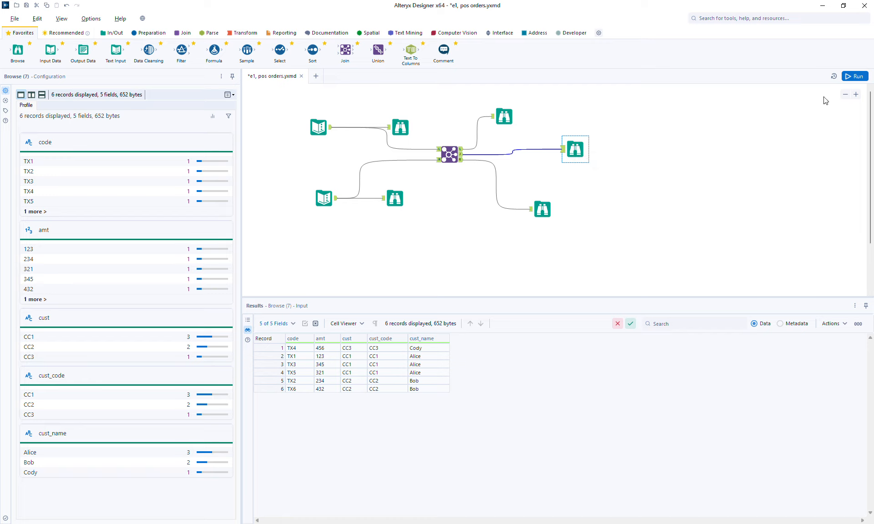
left_click(844, 94)
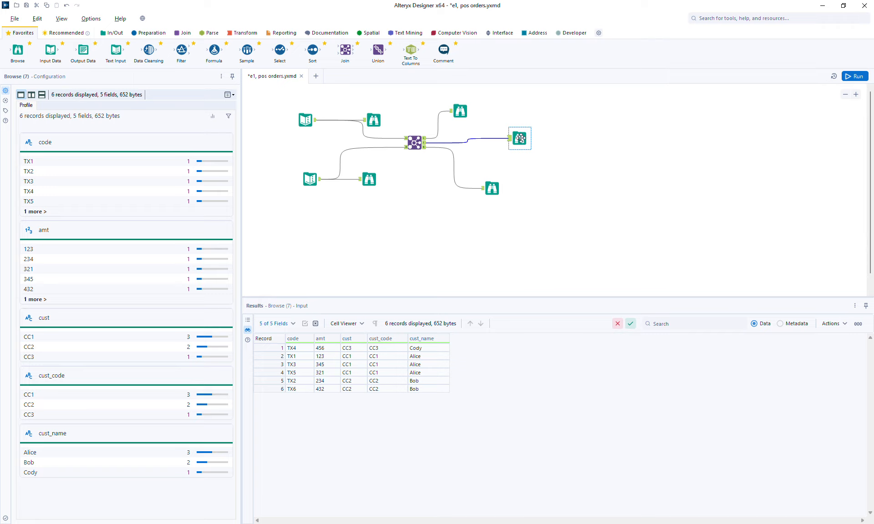
Step: Insert a Summarize between the Join and its Browse, grouping by cust_code and cust_name
left_click_drag(524, 139, 541, 139)
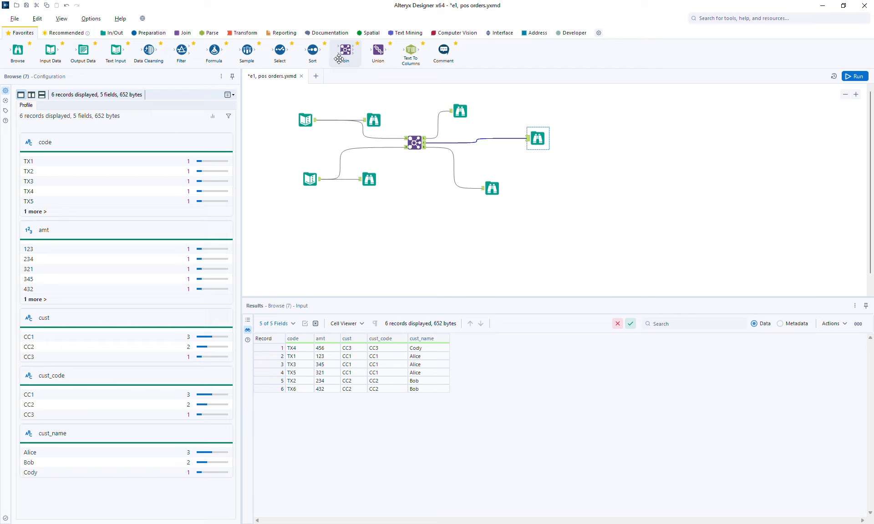
left_click(243, 33)
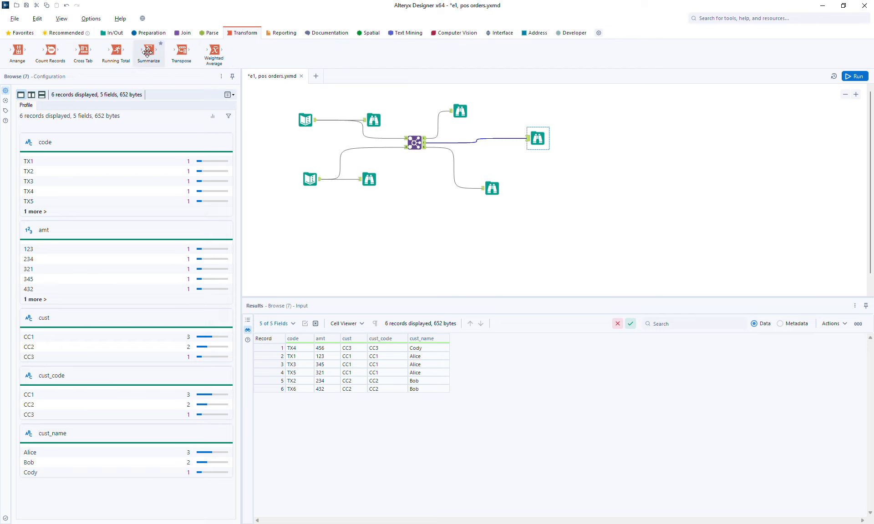
left_click_drag(149, 51, 492, 138)
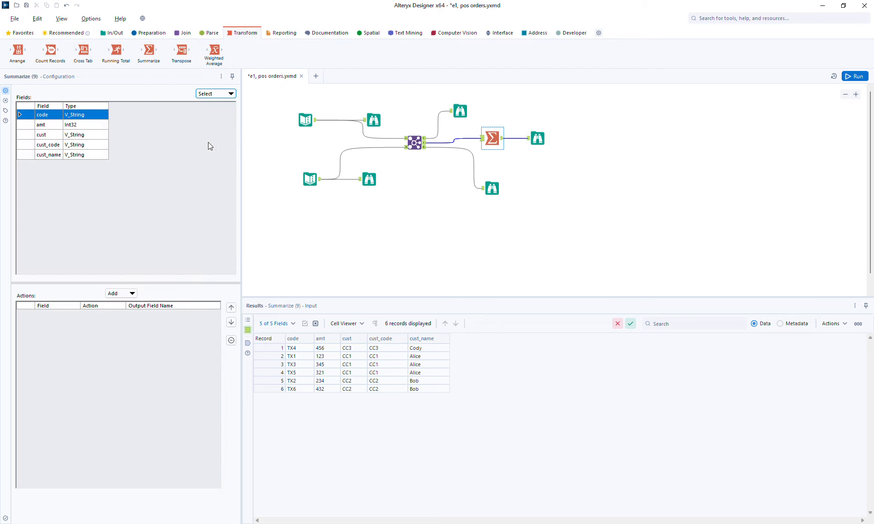
left_click(54, 144)
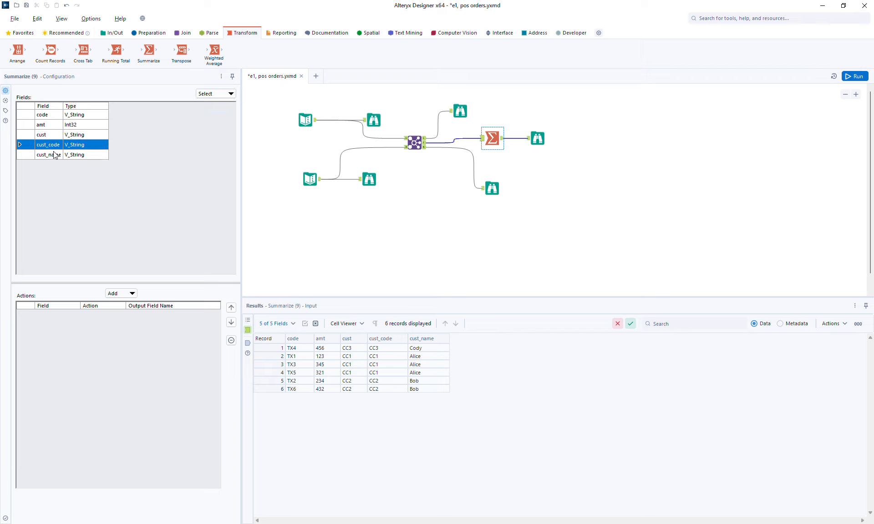
left_click(54, 155, "shift")
left_click(119, 294)
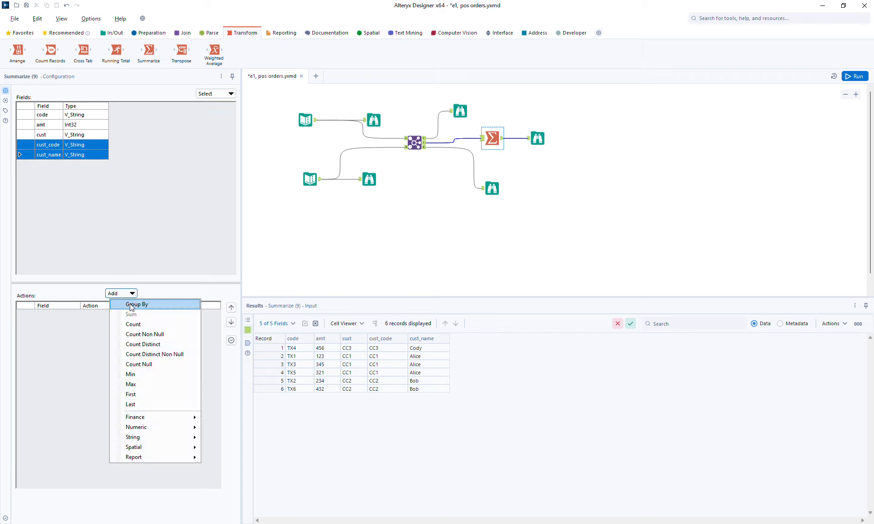
left_click(130, 304)
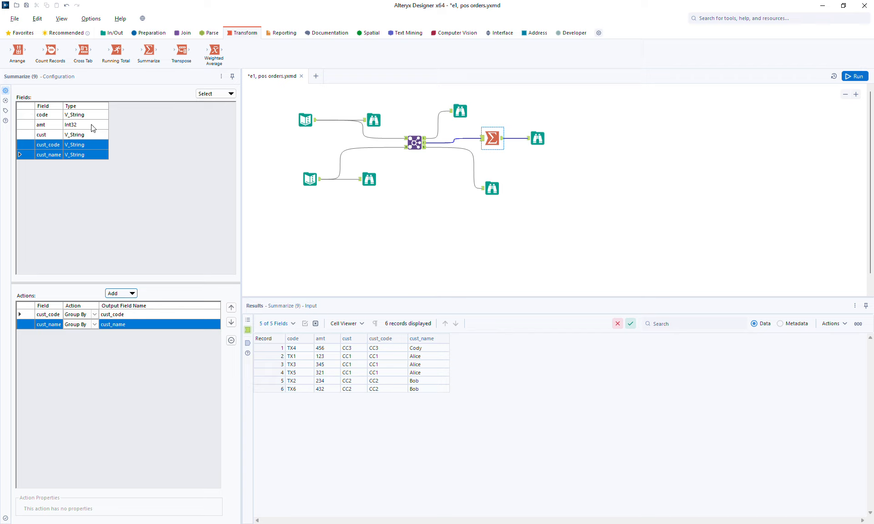
Step: Sum amt and add Count Distinct Non Null on code, naming it dcx
left_click(60, 125)
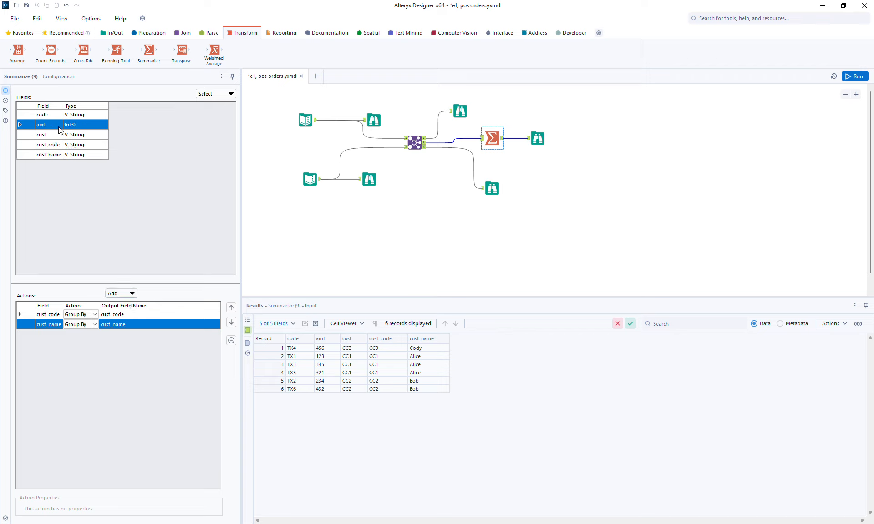
left_click(124, 294)
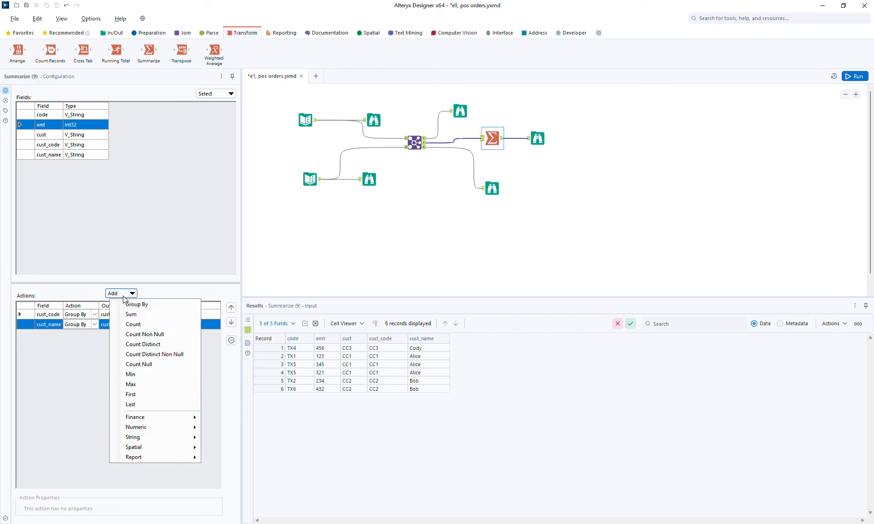
left_click(139, 315)
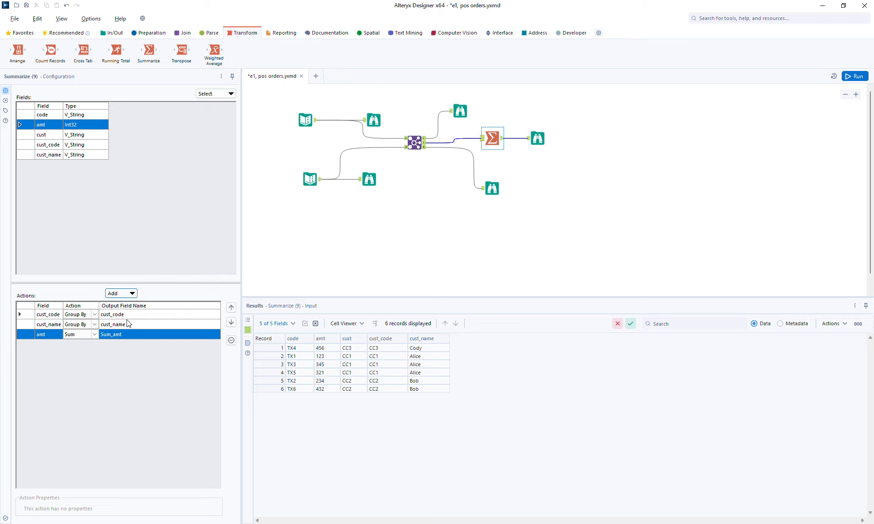
left_click(59, 116)
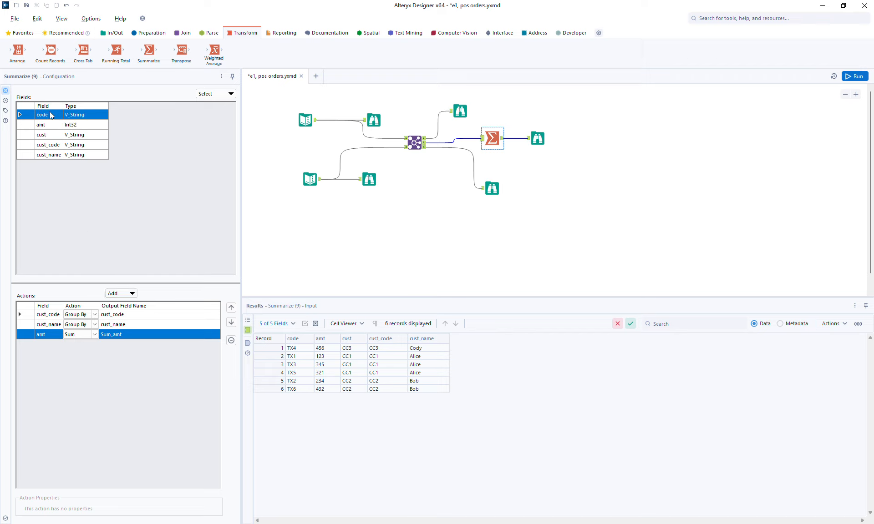
left_click(120, 294)
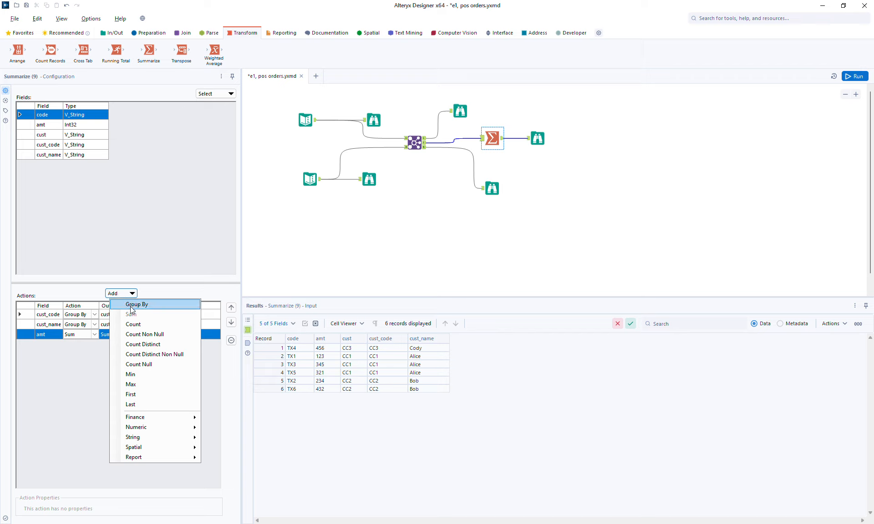
left_click(166, 357)
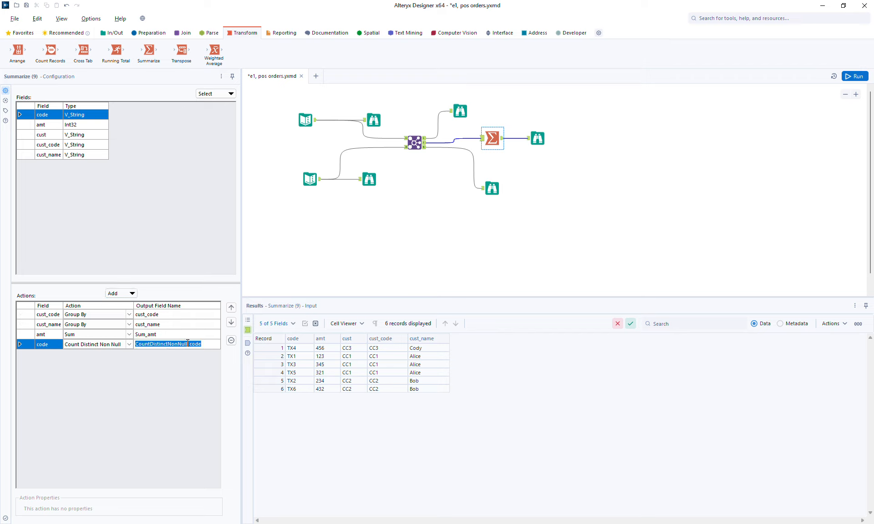
type("dcx")
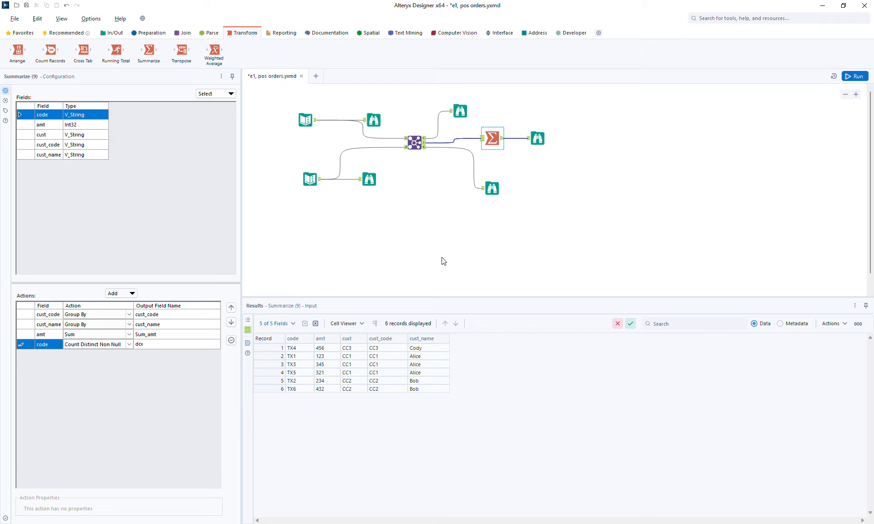
Step: Run the workflow and review per-customer totals, e.g. Sum_amt 666 for CC2 and 789 for CC1
left_click(853, 76)
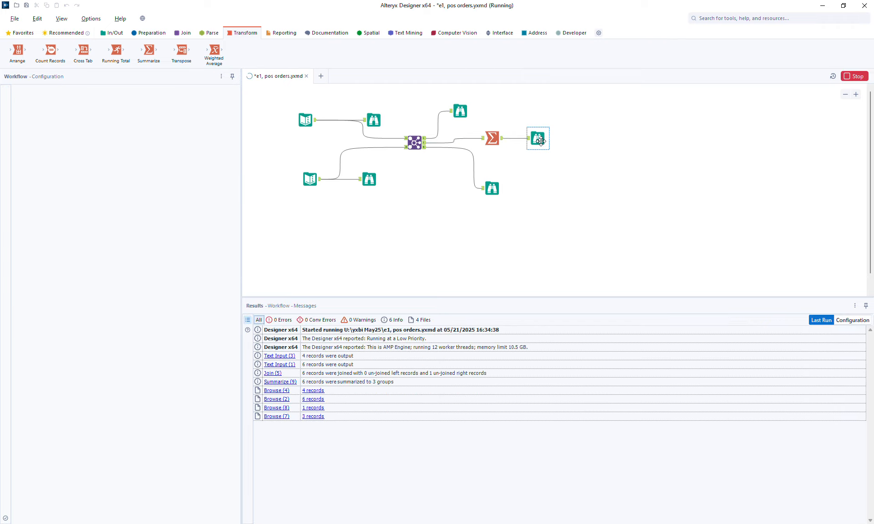
left_click(539, 141)
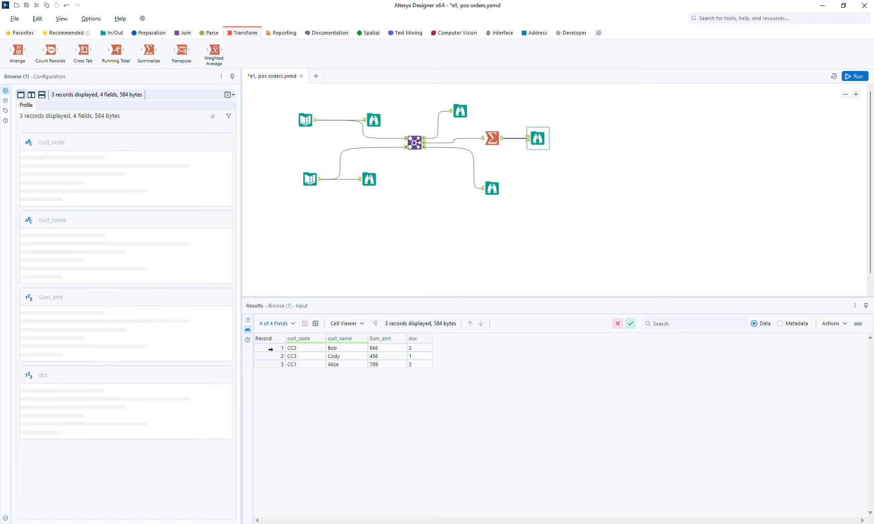
left_click(271, 349)
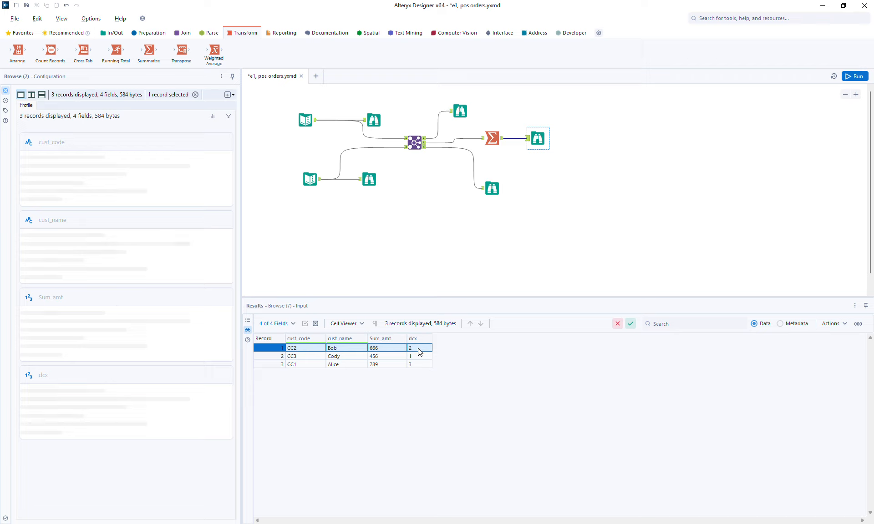
left_click(381, 349)
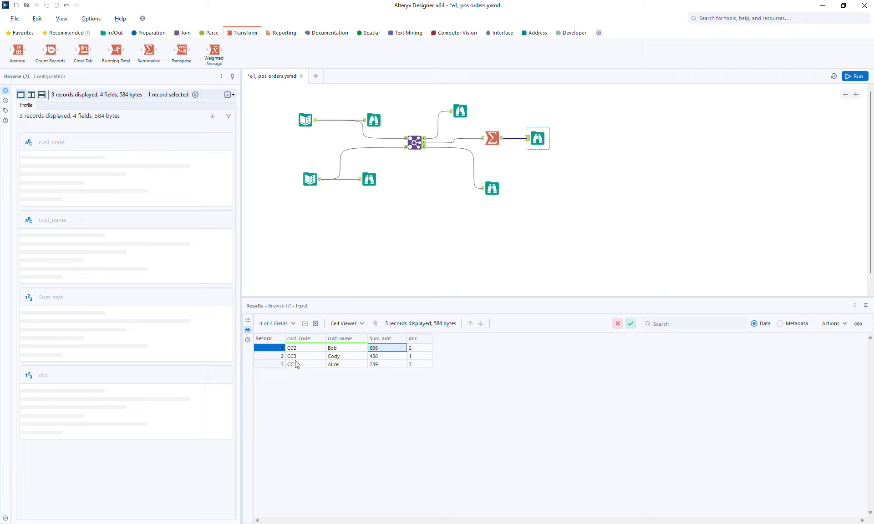
left_click(265, 357)
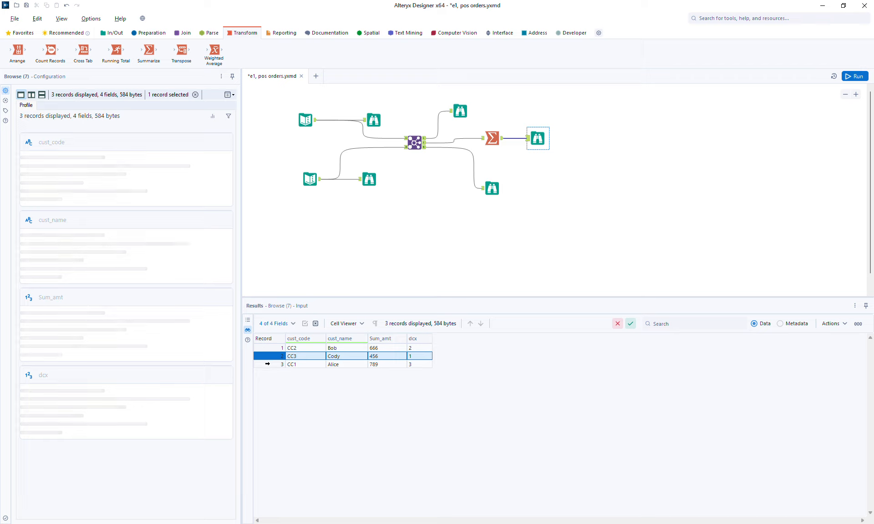
left_click(268, 364)
left_click(380, 366)
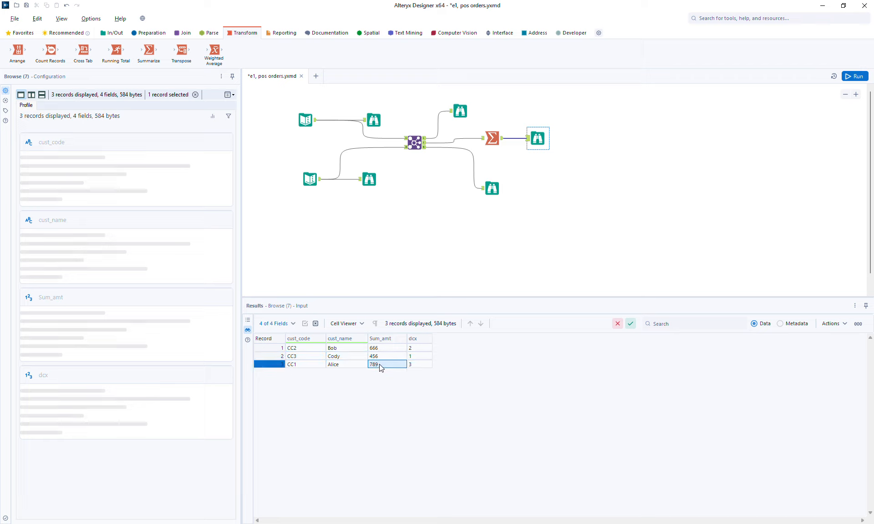
Step: Move the summary Browse right, then check the empty left-unjoined output and four customer records
left_click_drag(540, 143, 567, 138)
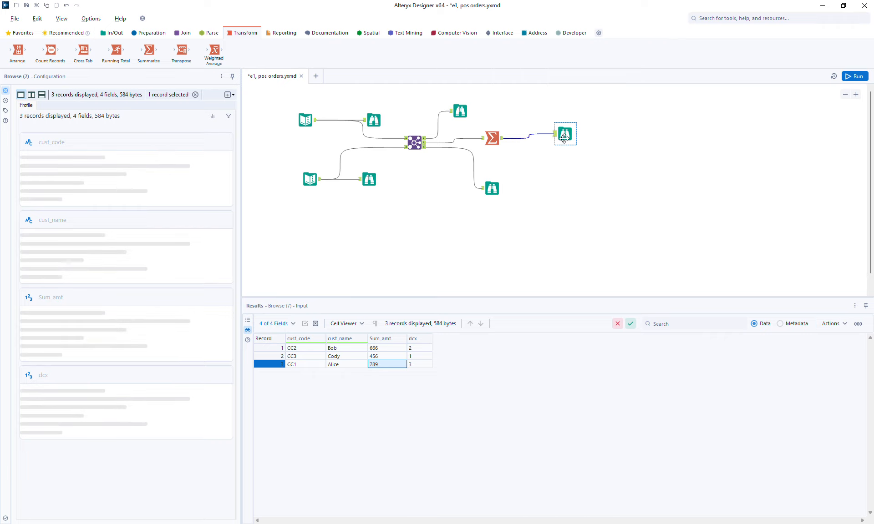
left_click(455, 120)
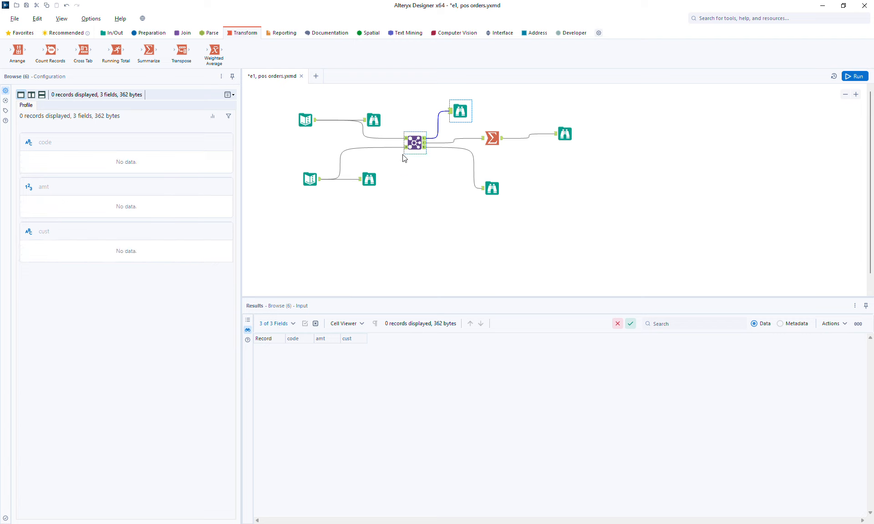
left_click(368, 181)
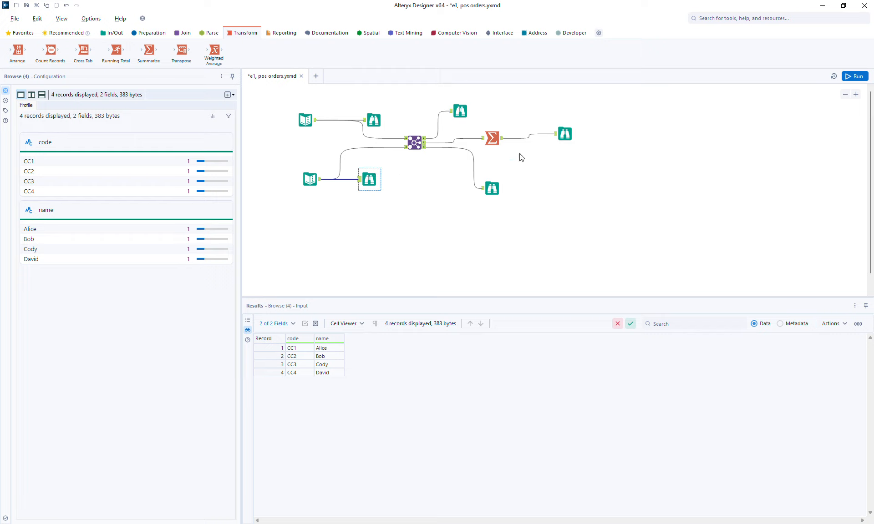
Step: Add an 'email' column header to the customer Text Input table
left_click(311, 182, "ctrl")
left_click(312, 183)
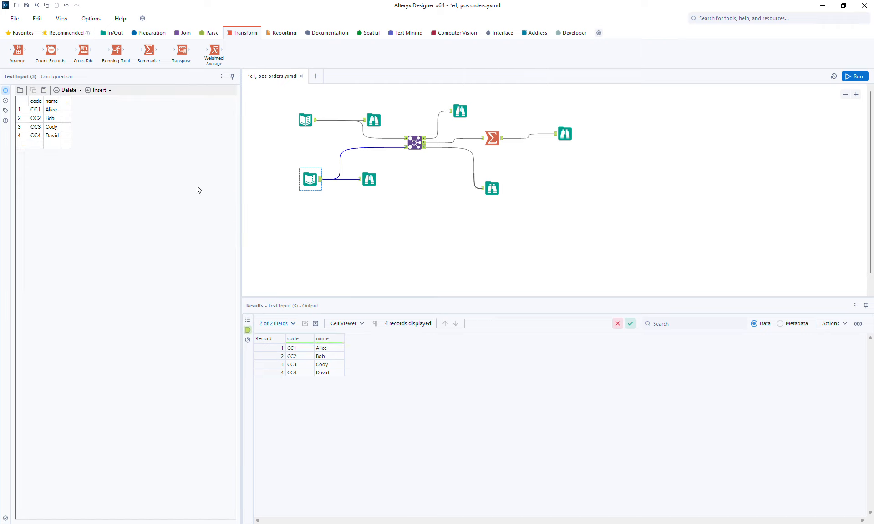
left_click(67, 102)
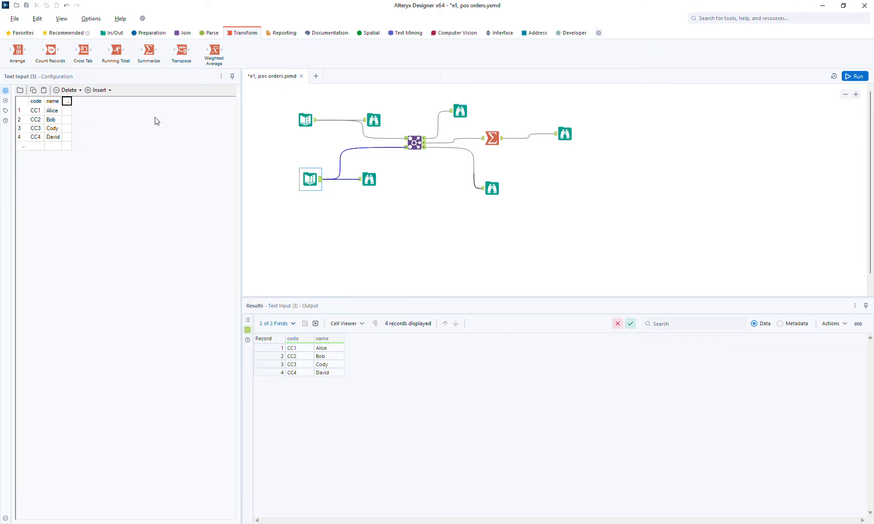
type("email")
Step: Enter email addresses for customers CC1 and CC2, rerun, and view the customer records
left_click(76, 114)
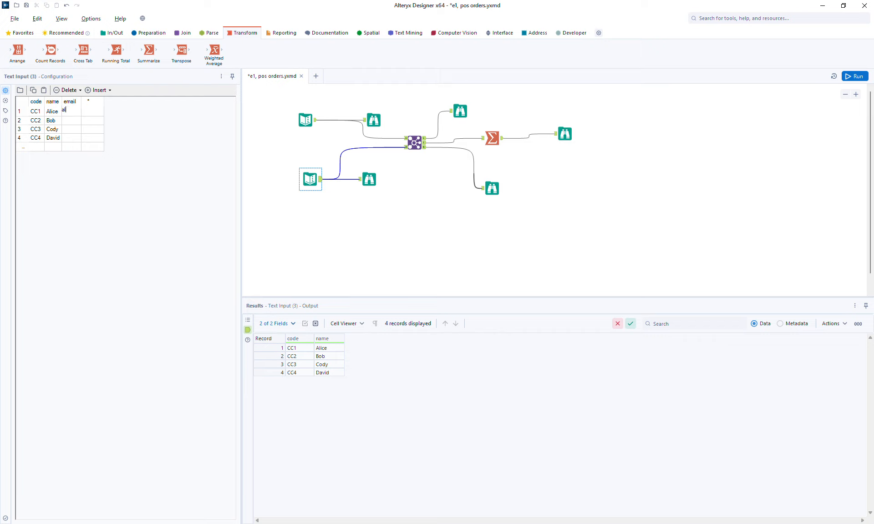
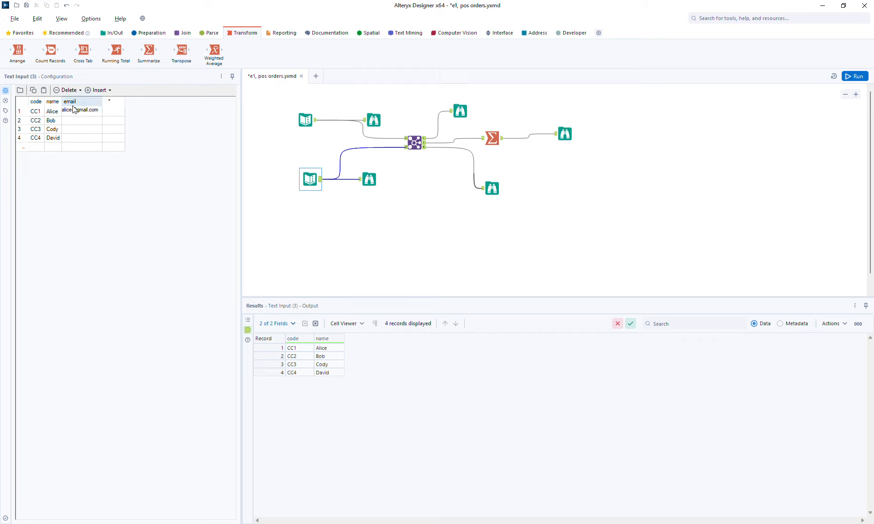
left_click(74, 120)
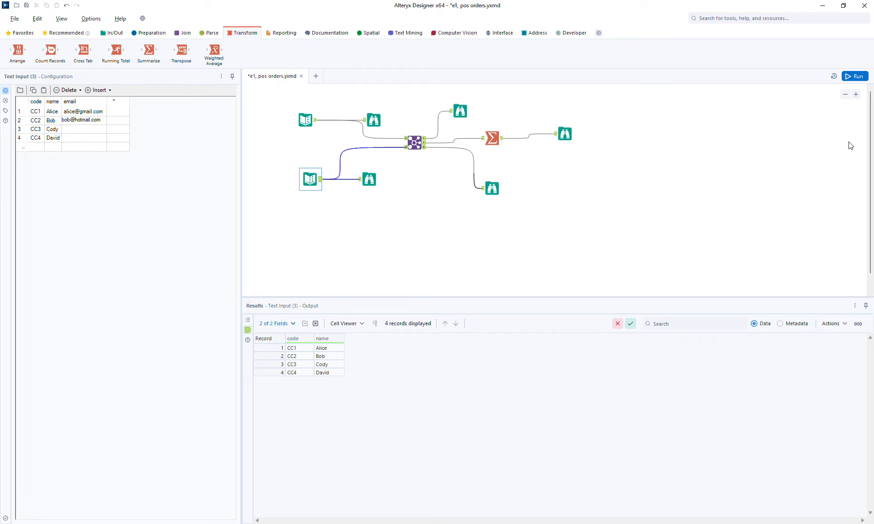
left_click(842, 77)
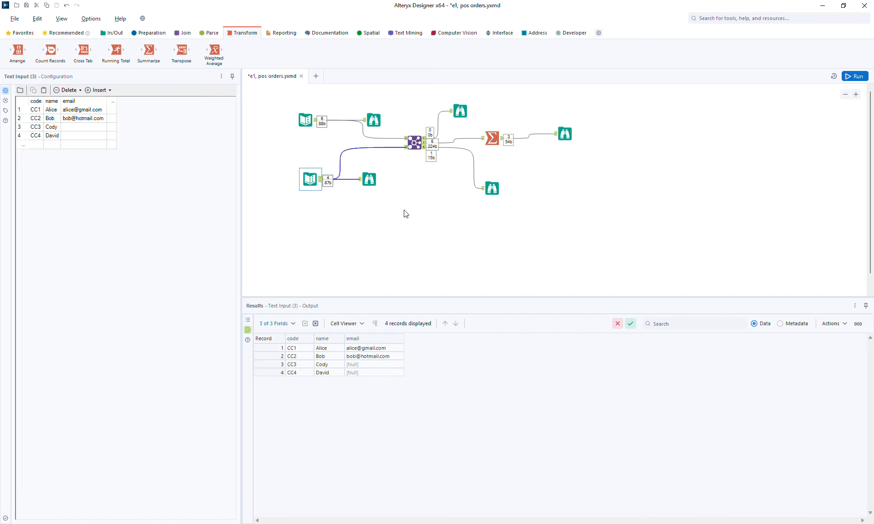
left_click(369, 179)
Step: Inspect the Join's joined records, highlighting the three orders for customer CC1
left_click(427, 146)
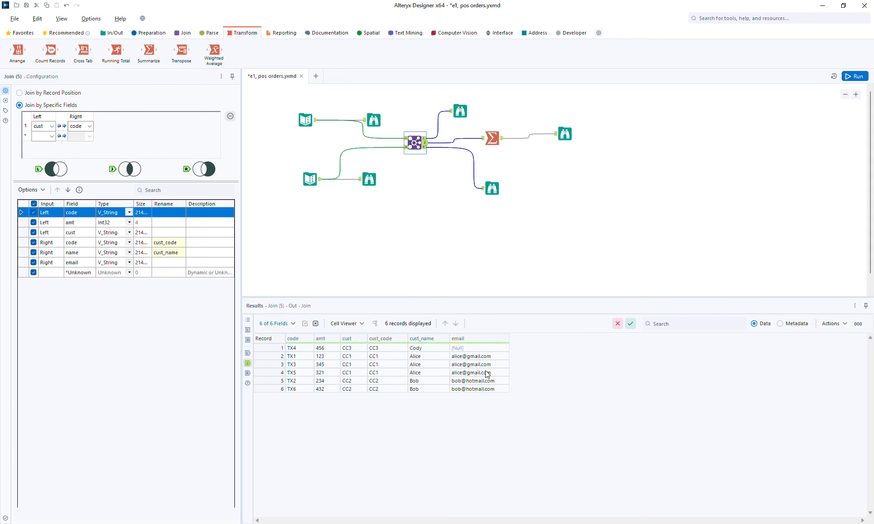
mouse_move(464, 341)
left_click_drag(265, 355, 262, 372)
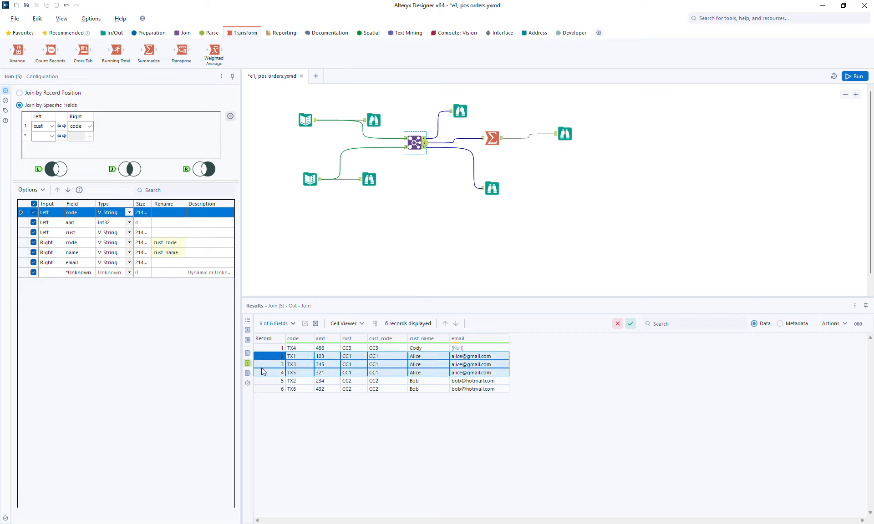
left_click(430, 364)
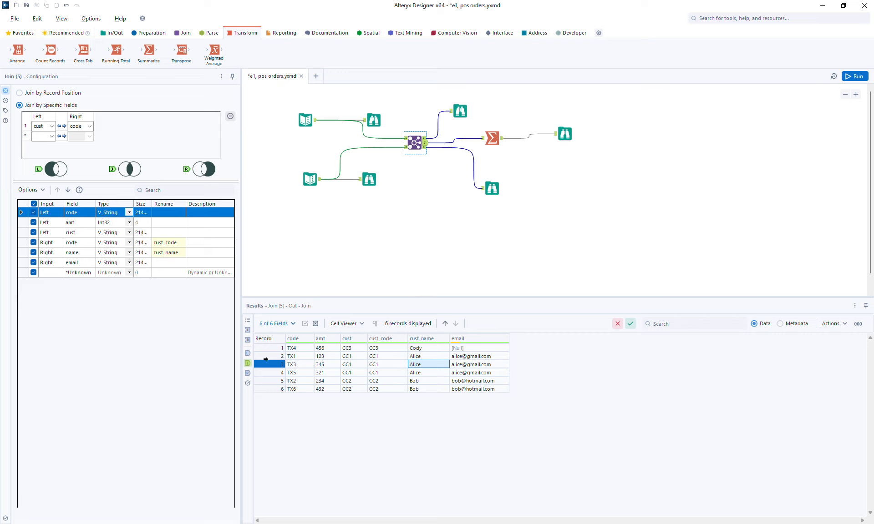
left_click_drag(268, 358, 271, 373)
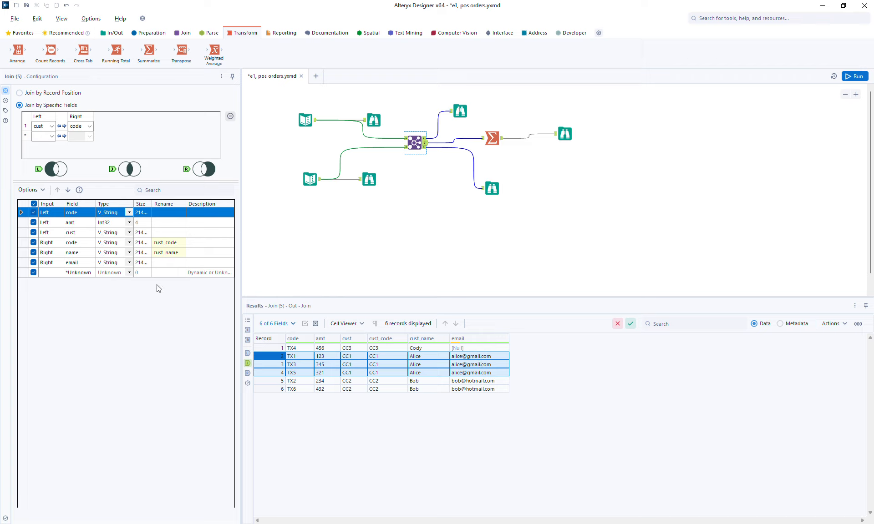
Step: Rename the Join's right-side email field to cust_email and rerun the workflow
left_click(165, 264)
type("cust_email")
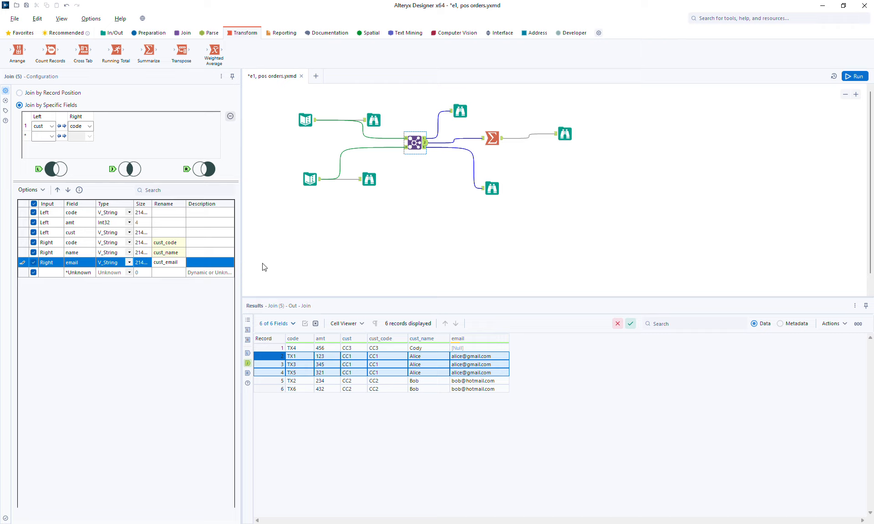
left_click(855, 76)
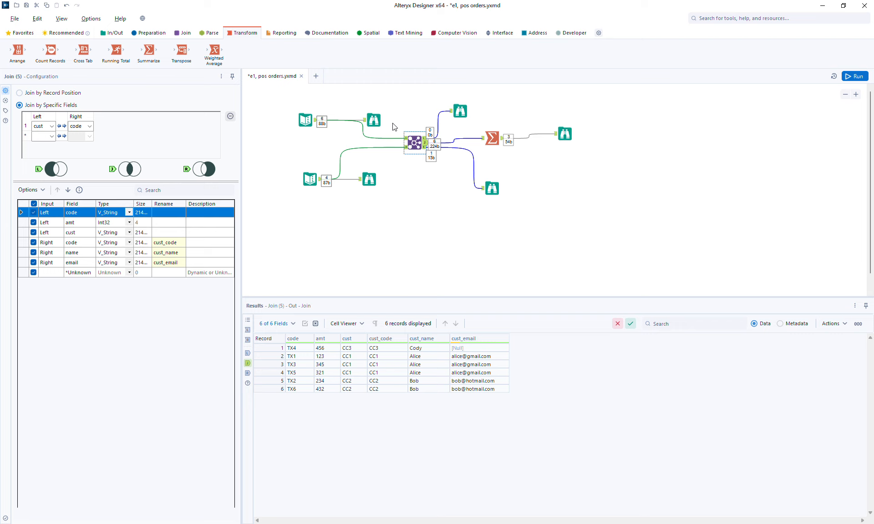
Step: Review the orders and the empty left-unjoined output, then shift the Join, Summarize and Browse right
left_click(376, 117)
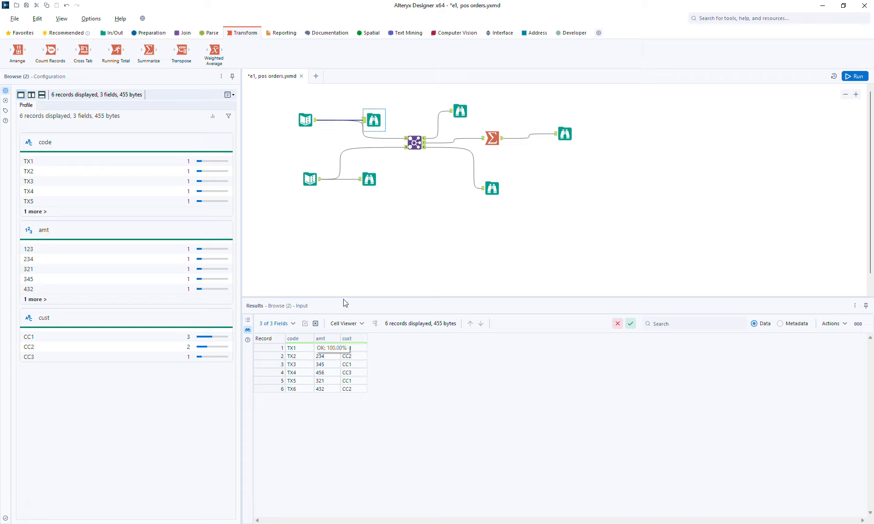
left_click(460, 111)
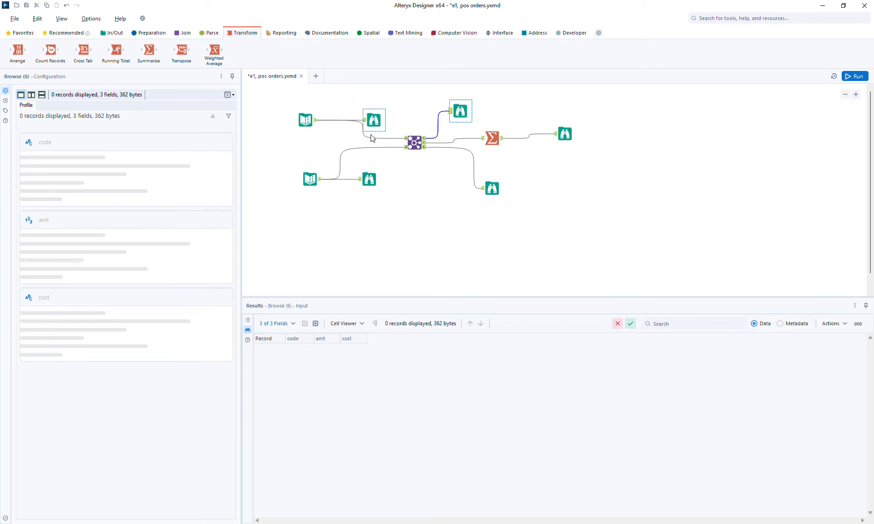
left_click_drag(404, 104, 615, 214)
left_click_drag(568, 133, 673, 137)
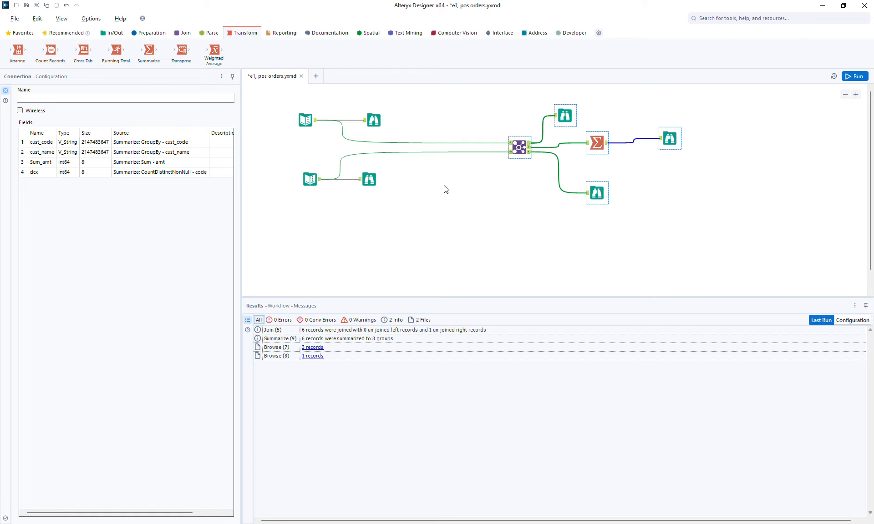
Step: Move the customer input and its Browse lower left, and the orders Browse further right
left_click_drag(297, 162, 401, 208)
left_click_drag(372, 182, 358, 209)
left_click(380, 120)
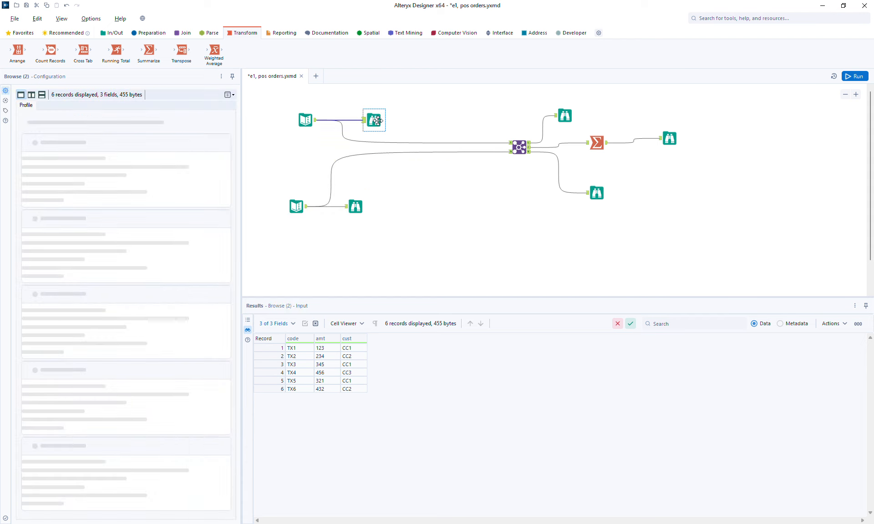
left_click_drag(380, 119, 454, 114)
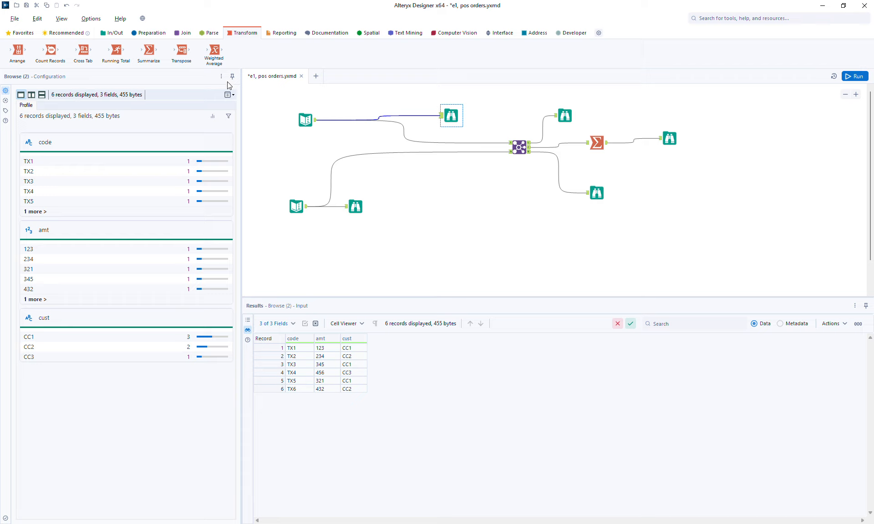
Step: Insert a Find Replace on the orders path with the customer input wired as lookup
left_click(182, 33)
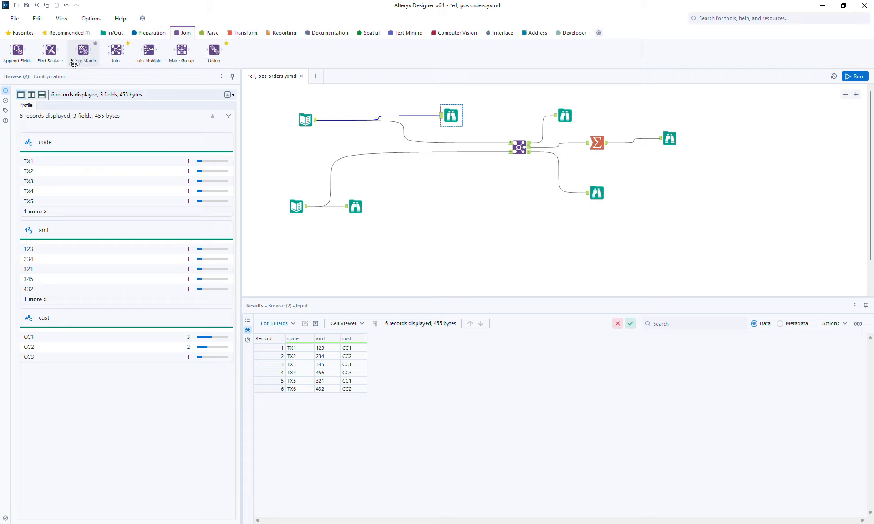
left_click_drag(50, 50, 425, 121)
left_click_drag(306, 207, 423, 128)
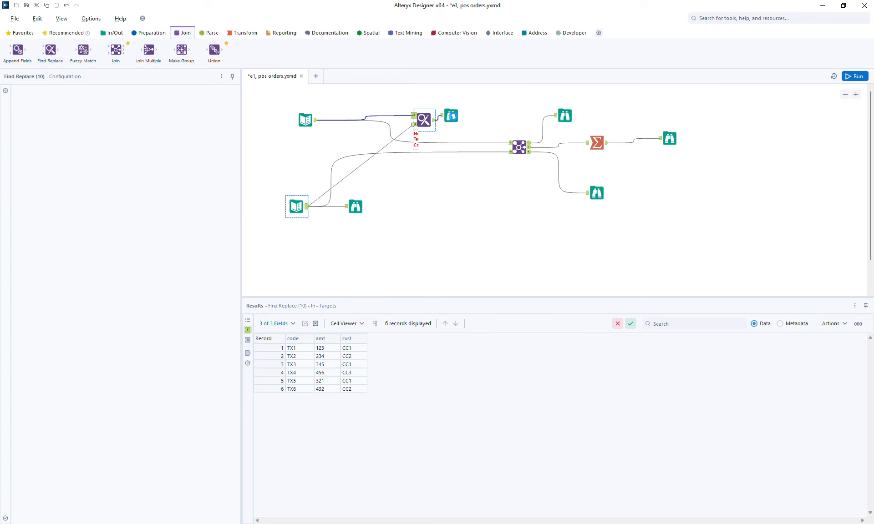
left_click(470, 116)
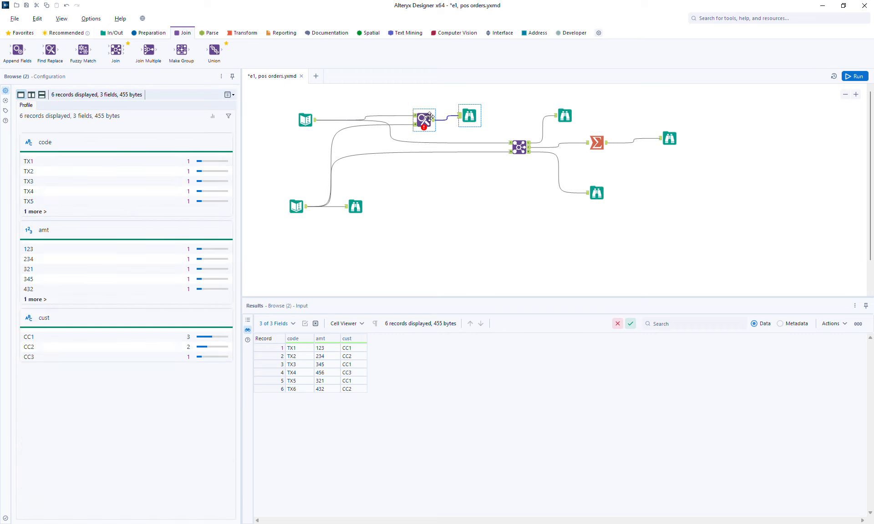
left_click(423, 119)
Step: Set Find Replace to Entire Field on cust, appending name and email, then run and view output
left_click(39, 122)
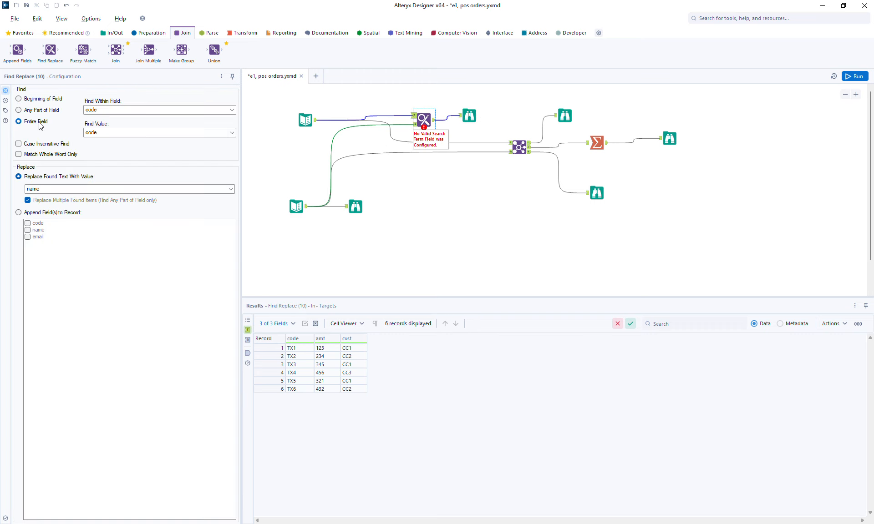
left_click(114, 110)
left_click(99, 126)
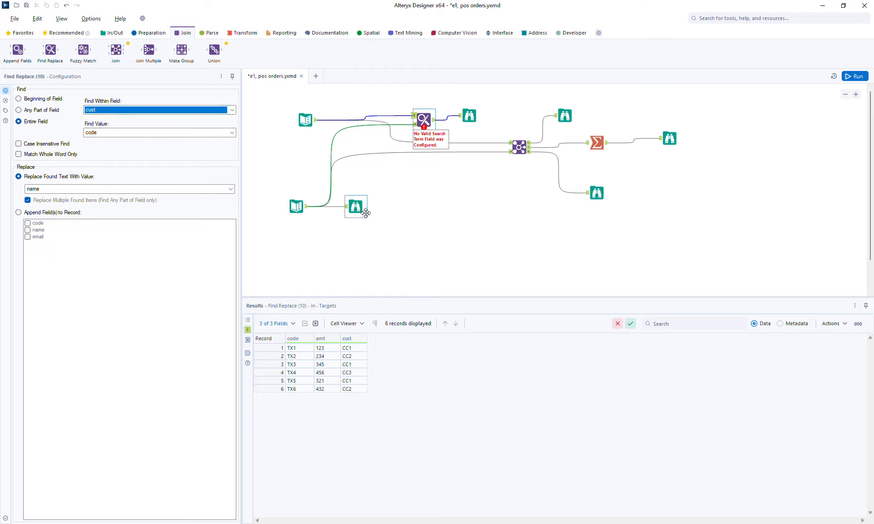
left_click(33, 212)
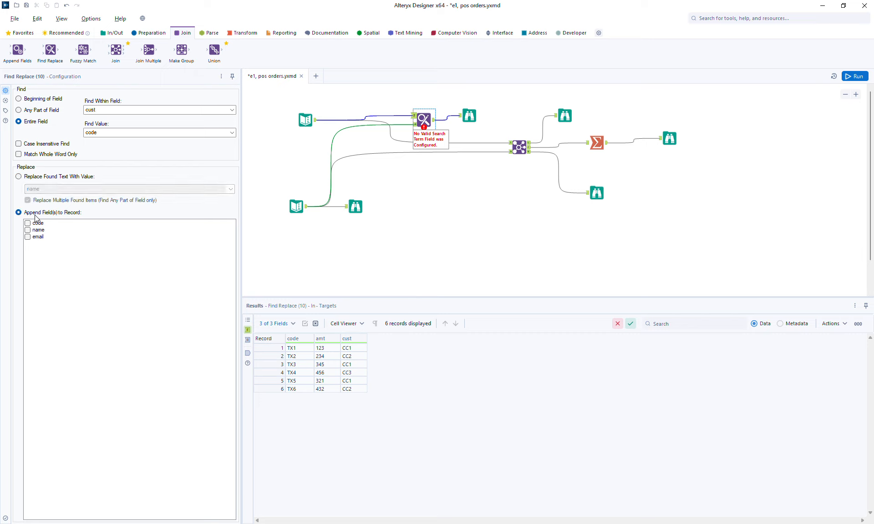
left_click(32, 230)
left_click(32, 237)
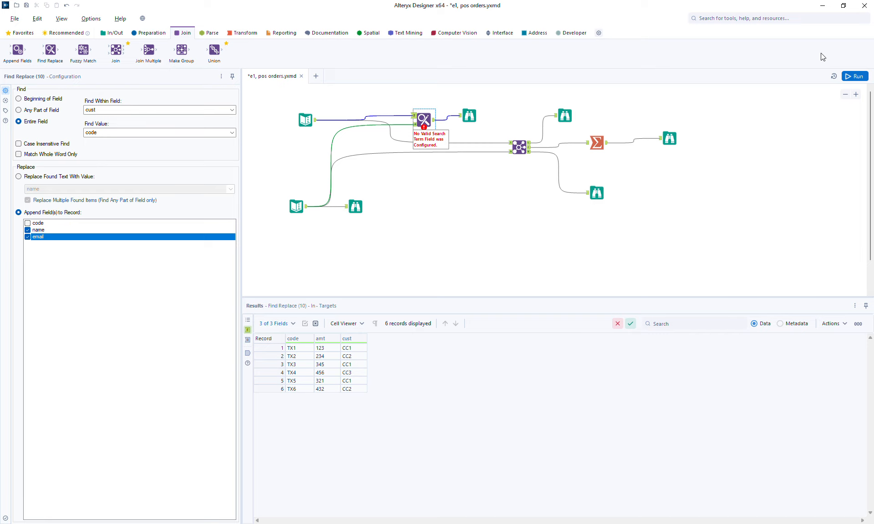
left_click(854, 76)
left_click(470, 117)
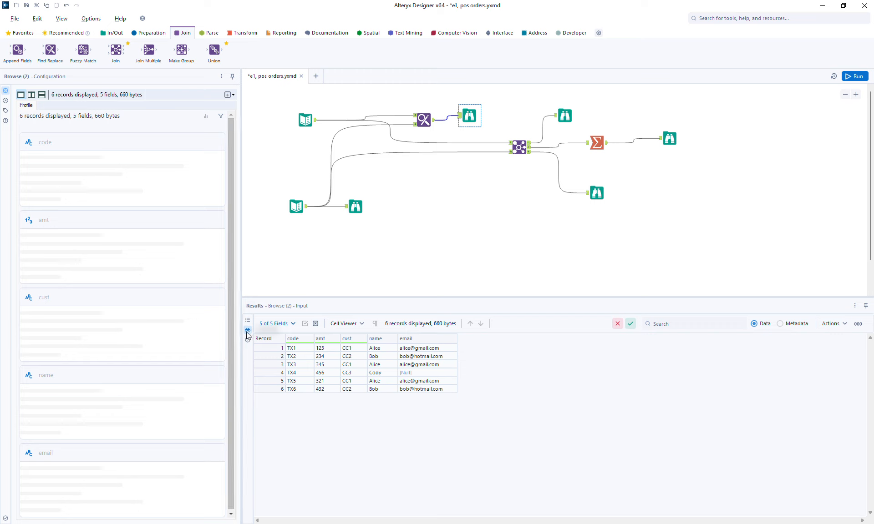
Step: Show the Find Replace output: 6 orders with customer name and email appended
left_click(424, 120)
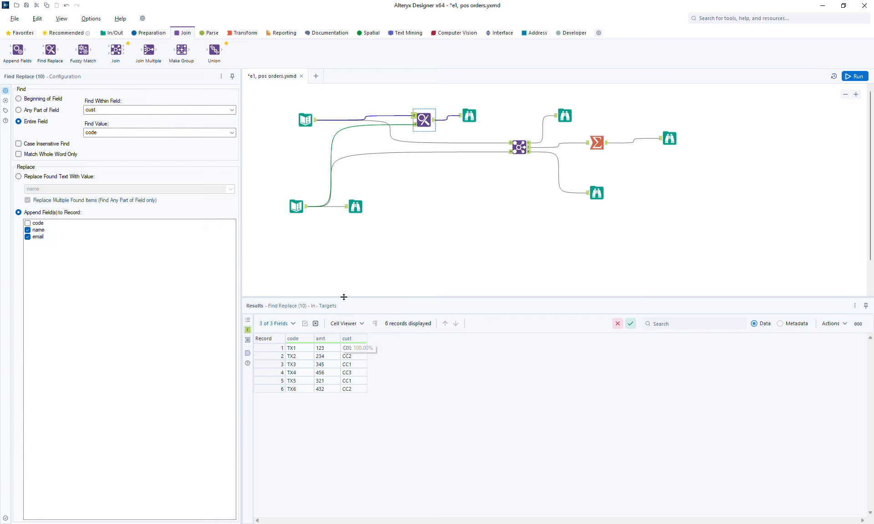
left_click(247, 353)
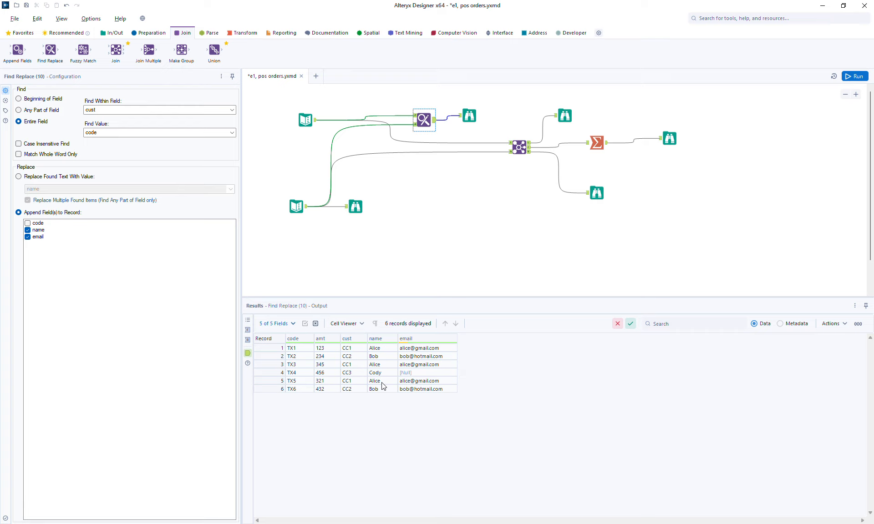
Step: Move Summarize and its Browse right, view the Join's 6 joined orders, and zoom out
left_click(529, 151)
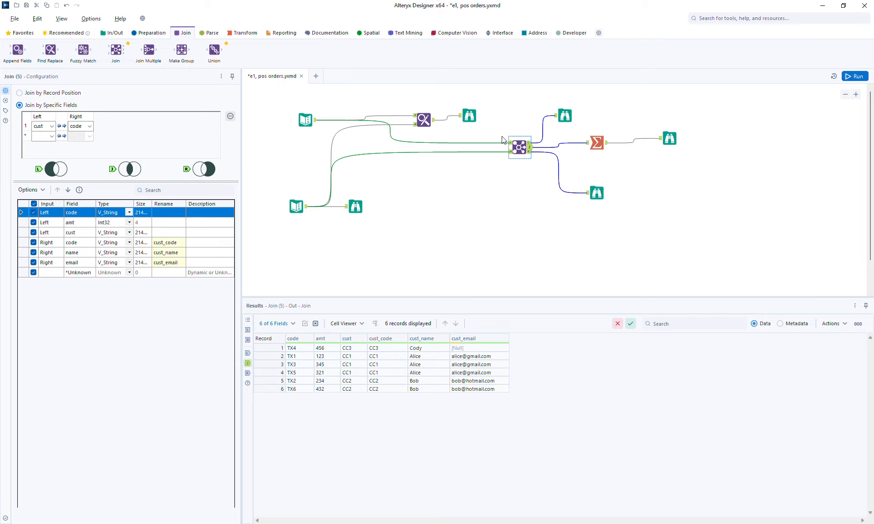
left_click_drag(590, 104, 728, 140)
scroll(597, 129, "up", 5)
left_click(395, 184)
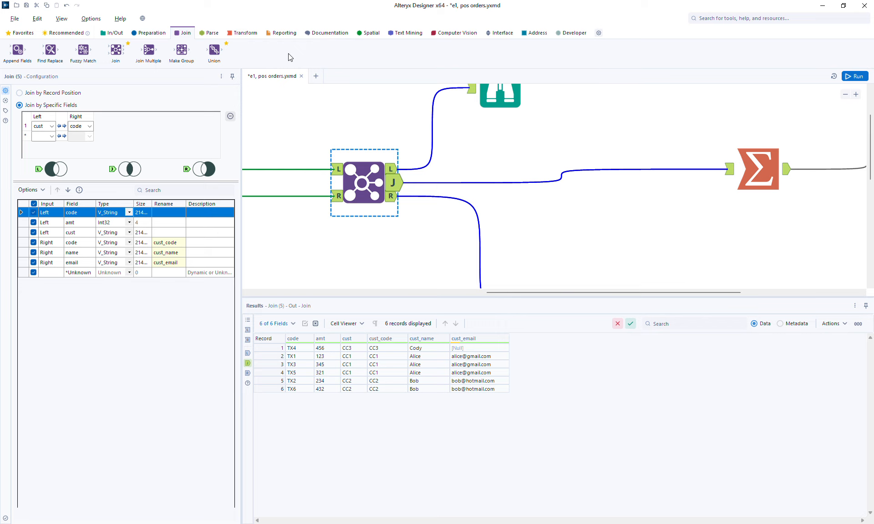
key("ctrl+minus")
key("ctrl+minus")
key("ctrl+minus")
key("ctrl+minus")
key("ctrl+minus")
key("ctrl+minus")
key("ctrl+minus")
key("ctrl+minus")
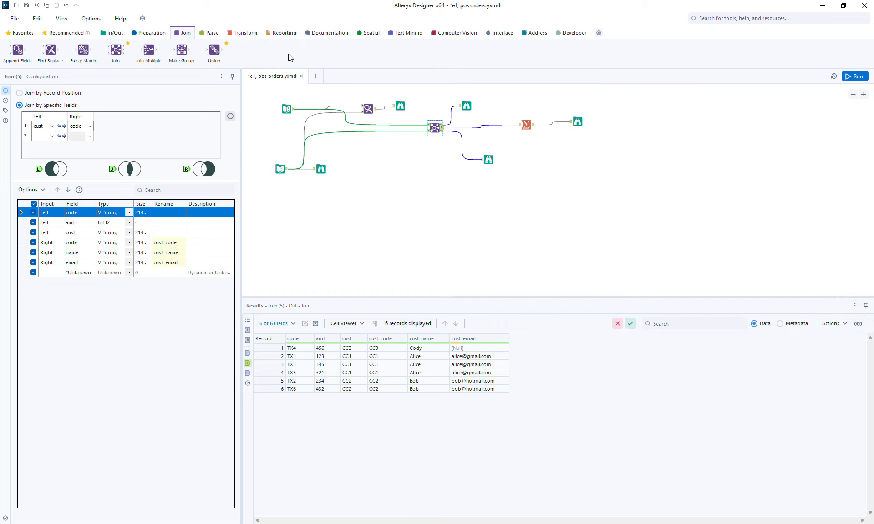
Step: Paste copies of the orders and customer text inputs onto the canvas
left_click_drag(261, 97, 299, 190)
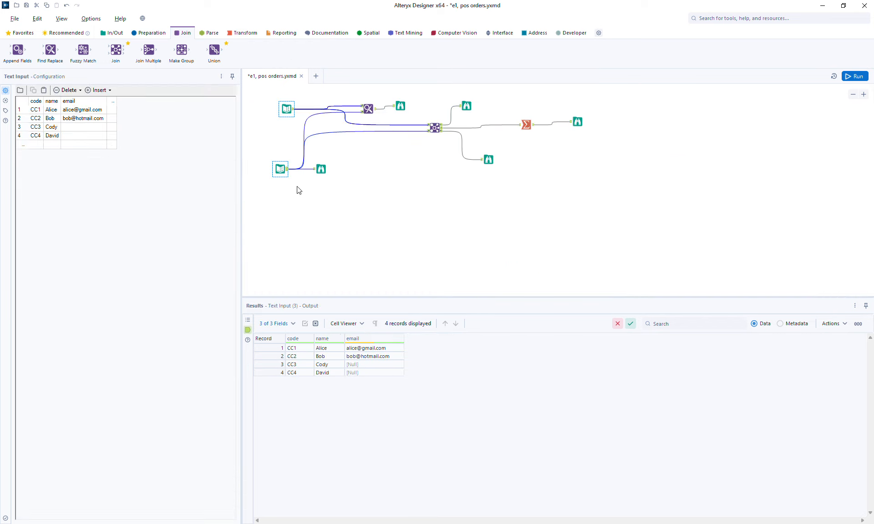
left_click(351, 248)
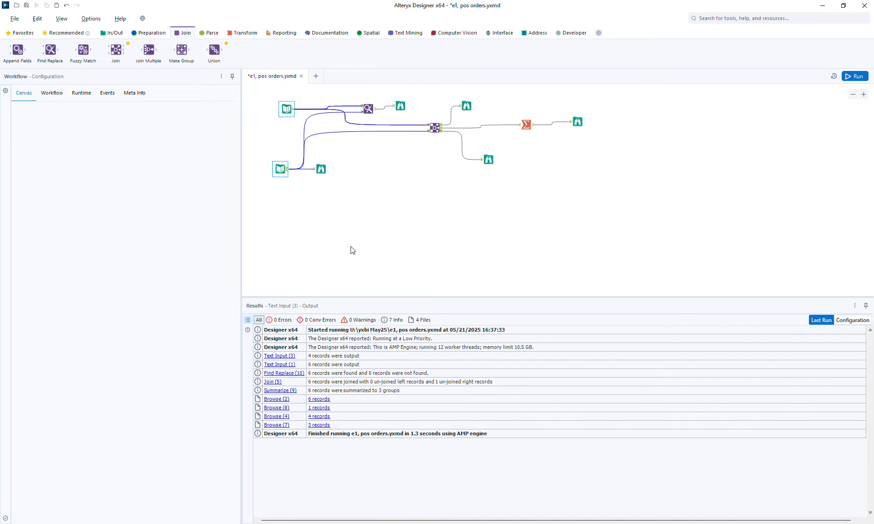
key("ctrl+v")
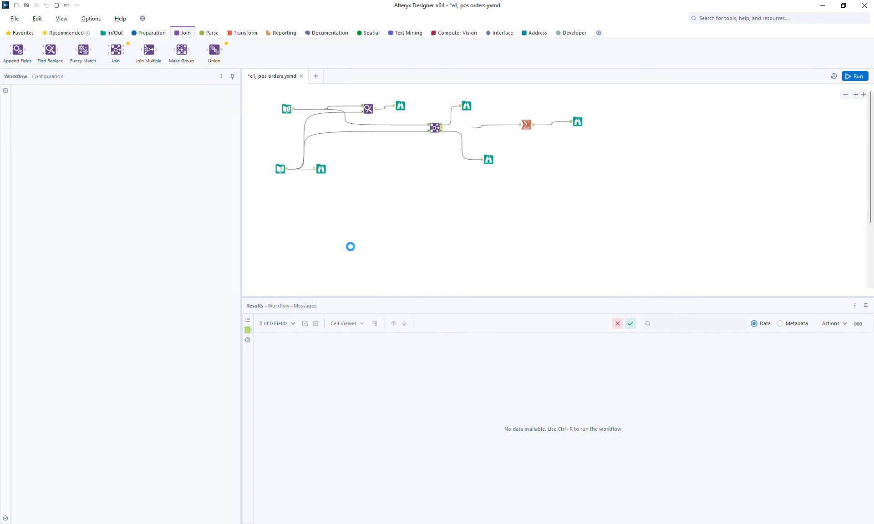
left_click(411, 273)
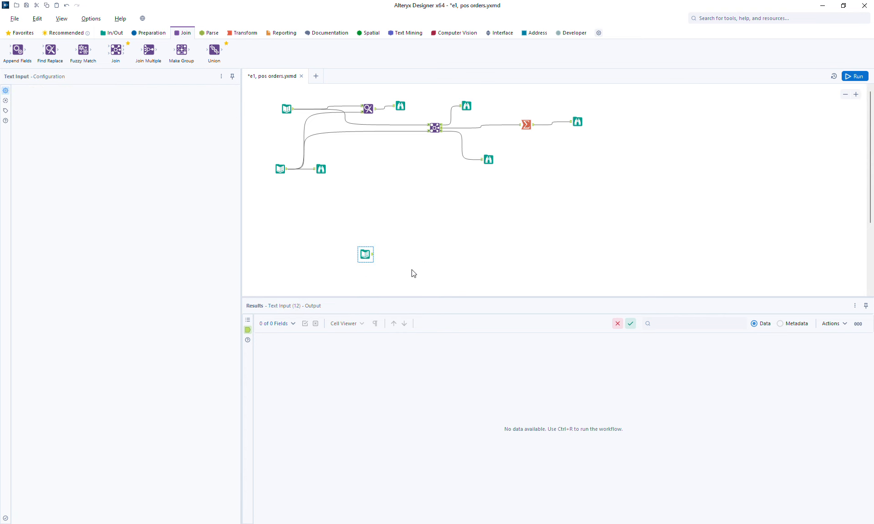
Step: Reposition the copied orders and customer text inputs higher on the canvas
left_click_drag(390, 298, 388, 324)
left_click(365, 254)
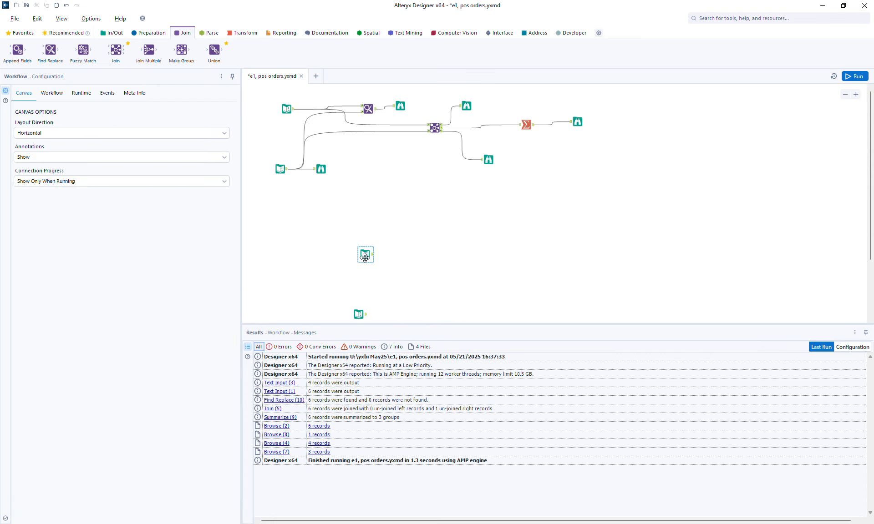
left_click_drag(365, 254, 362, 229)
left_click_drag(356, 308, 356, 263)
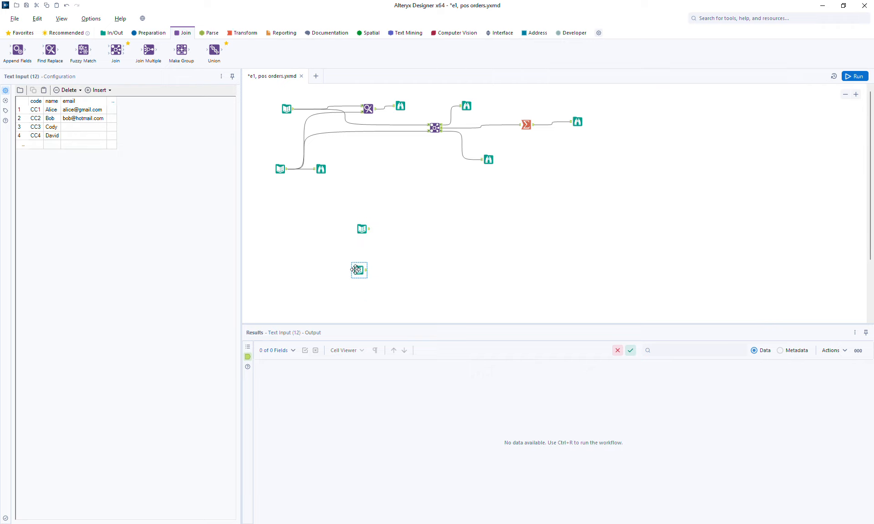
left_click(362, 232)
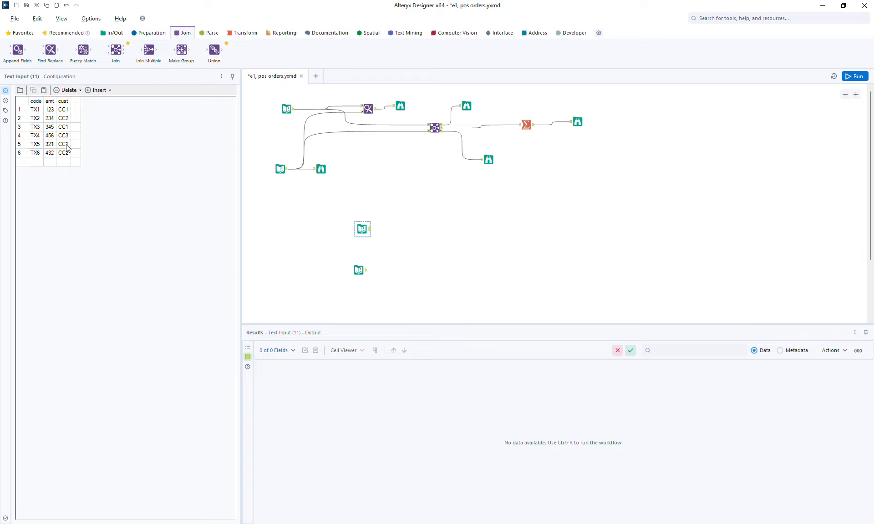
left_click(76, 101)
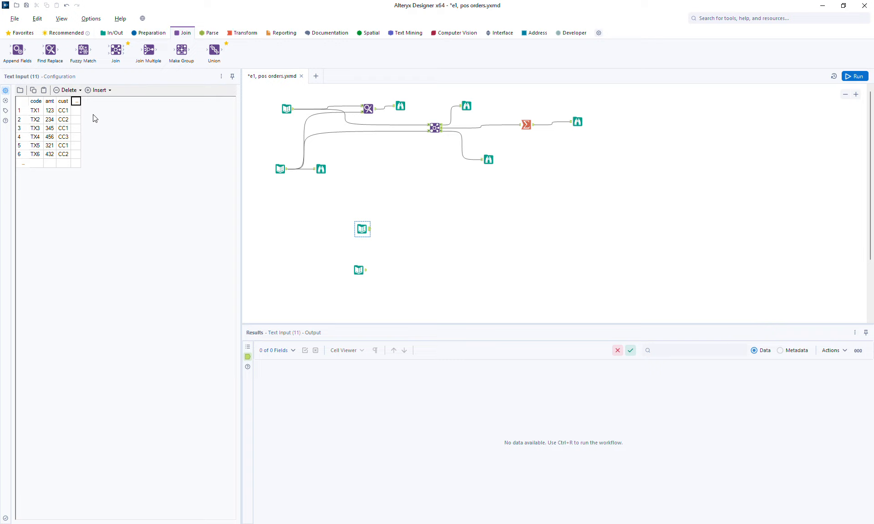
Step: Delete the copied orders Text Input (11) and move the customer Text Input (12) into its place
left_click(360, 226)
key("Delete")
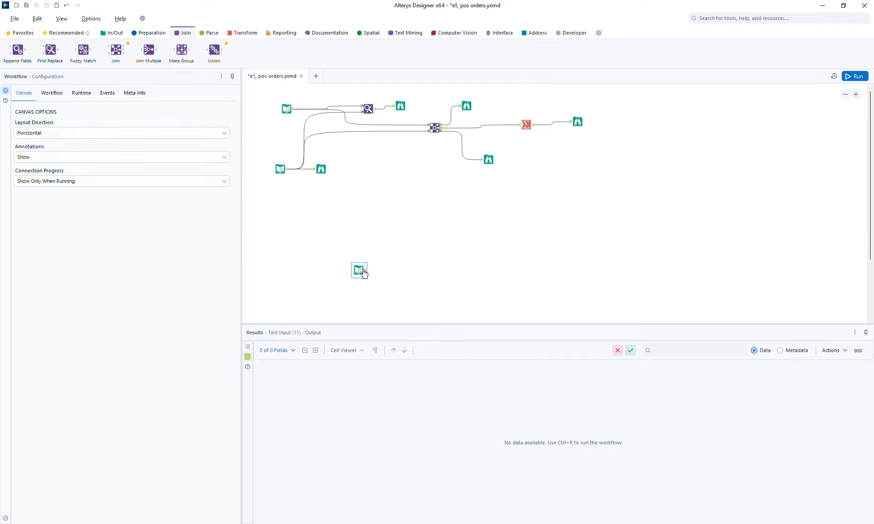
left_click_drag(358, 271, 372, 227)
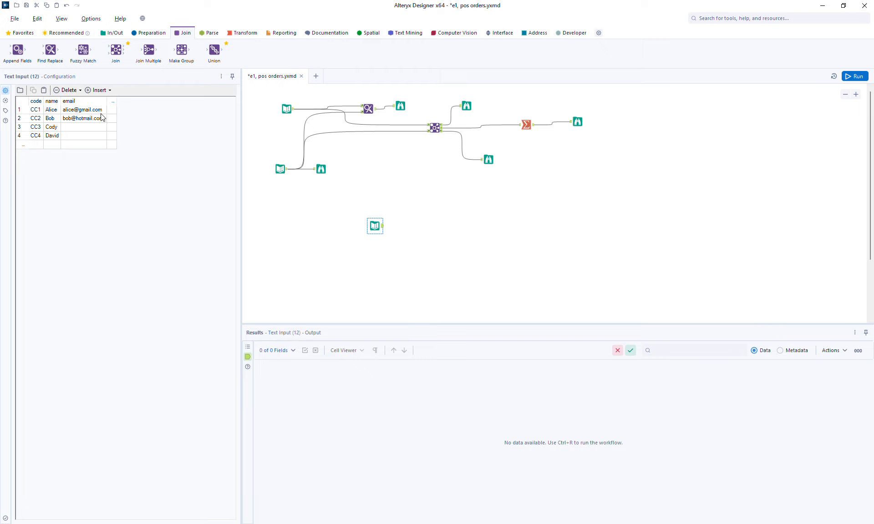
Step: Rename Text Input (12)'s email column to market, fill rows with ID, ID, SG, ML, then run
left_click(86, 102)
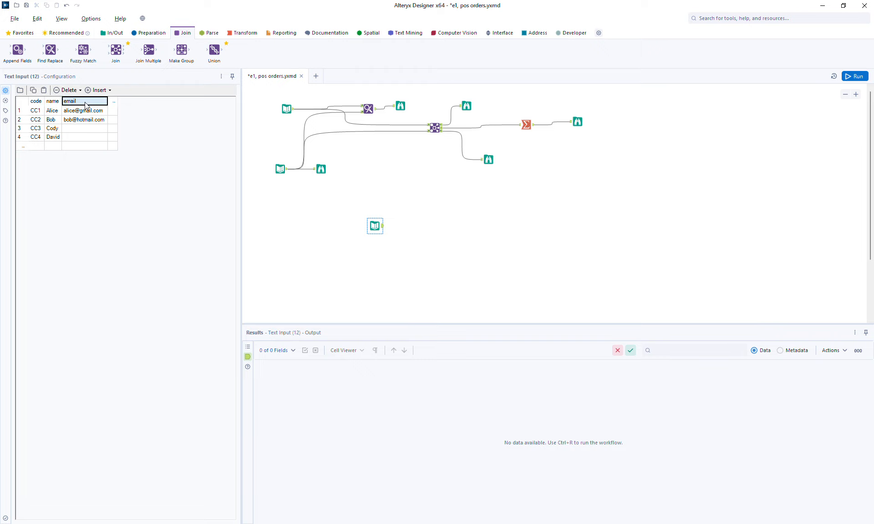
type("market")
left_click(86, 112)
type("ID")
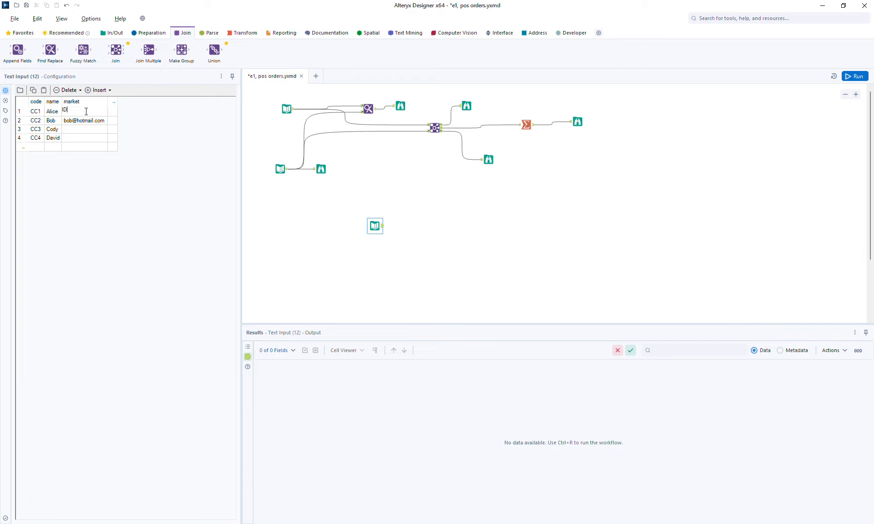
left_click(76, 121)
type("ID")
left_click(82, 130)
type("SG")
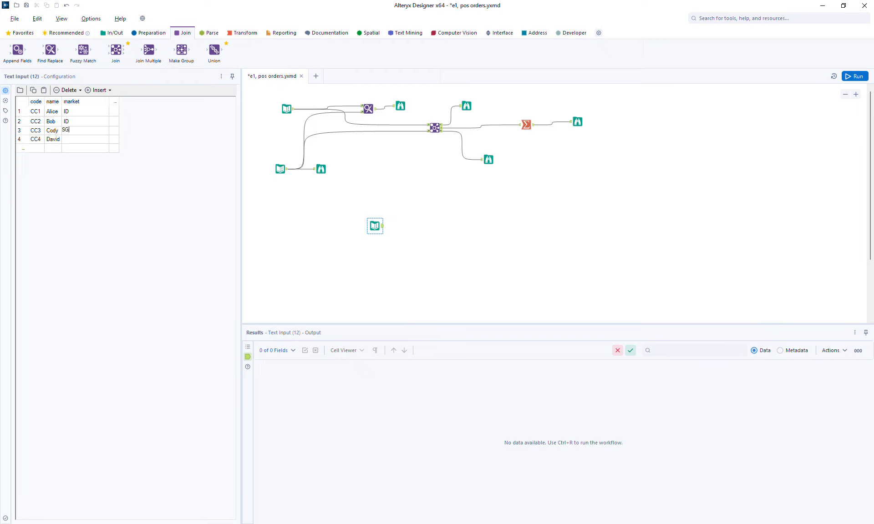
left_click(83, 141)
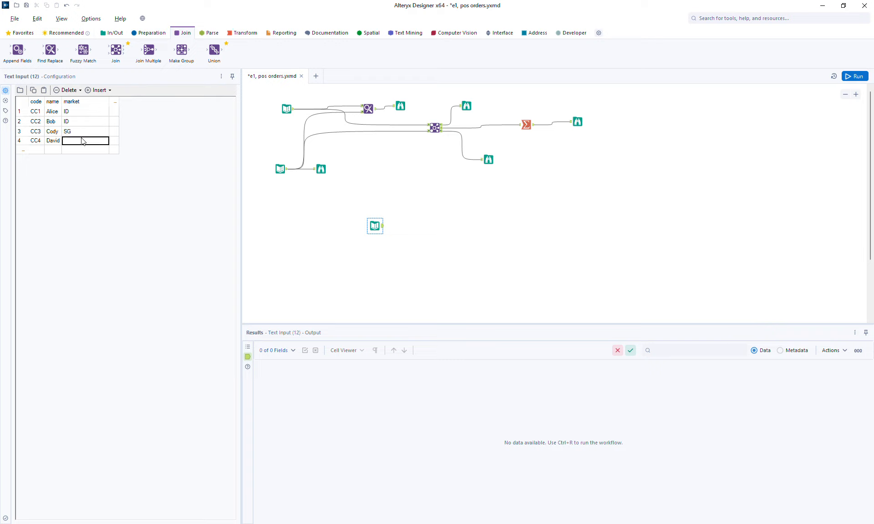
type("ML")
key("ctrl+r")
Step: Add a new Text Input below the customer input with columns market and segment
left_click(112, 32)
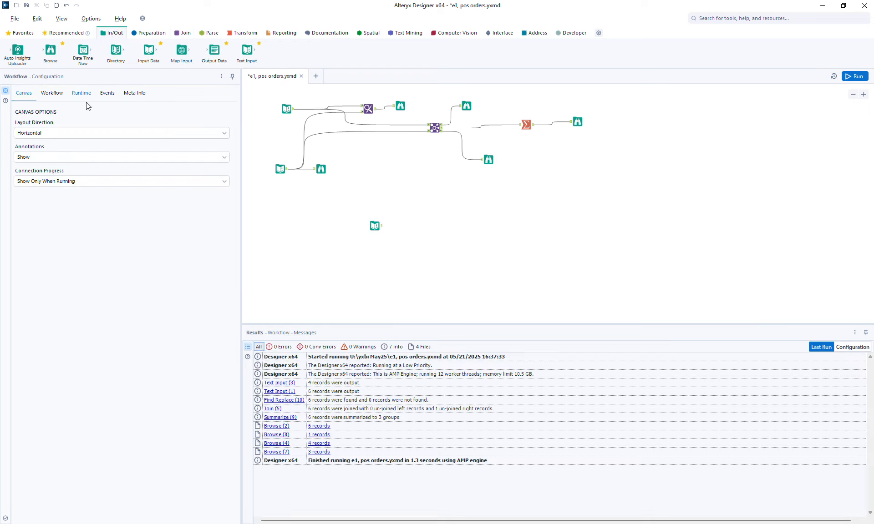
left_click_drag(250, 49, 374, 254)
left_click(34, 102)
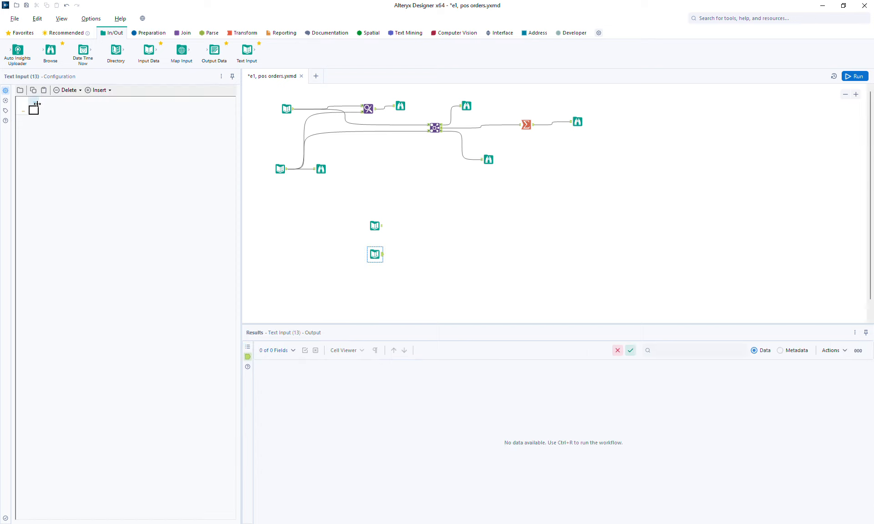
type("ma")
left_click(61, 101)
type("seg")
key("BackSpace")
key("BackSpace")
type("ment")
Step: Fill the first three rows: ID retail, ID super, ML online
left_click(48, 114)
type("ID")
left_click(68, 112)
type("retail")
left_click(38, 121)
type("ID")
left_click(61, 122)
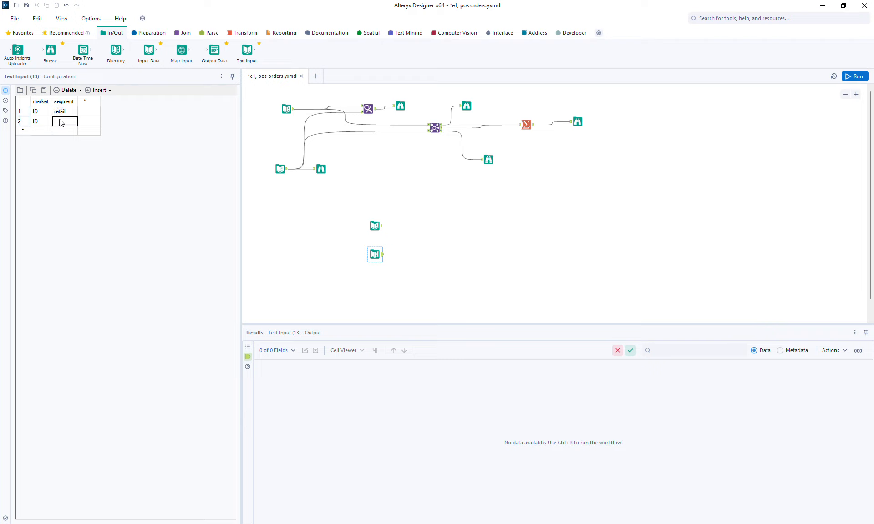
type("suo")
left_click(47, 132)
type("ML")
left_click(62, 131)
type("online")
Step: Fill the last two rows: ML retail and SG online
left_click(43, 142)
type("ML")
left_click(68, 142)
type("retail")
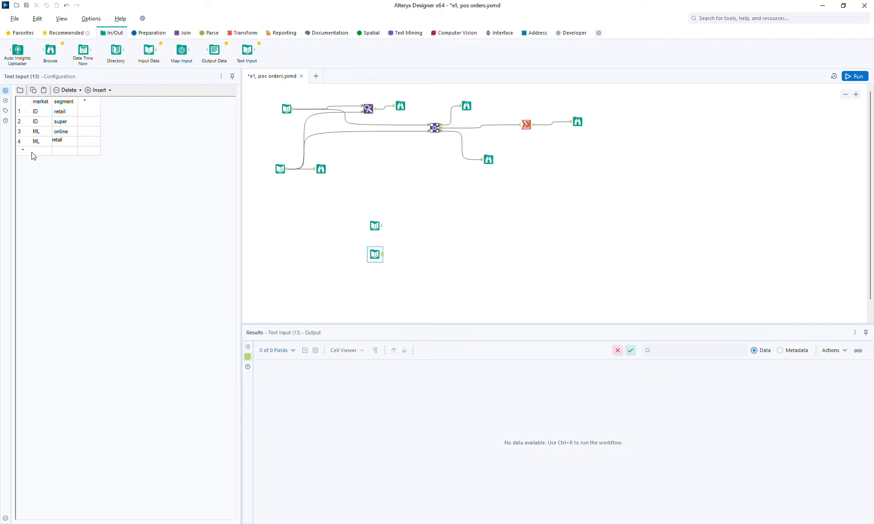
left_click(32, 152)
type("SG")
left_click(59, 151)
type("online")
left_click(419, 210)
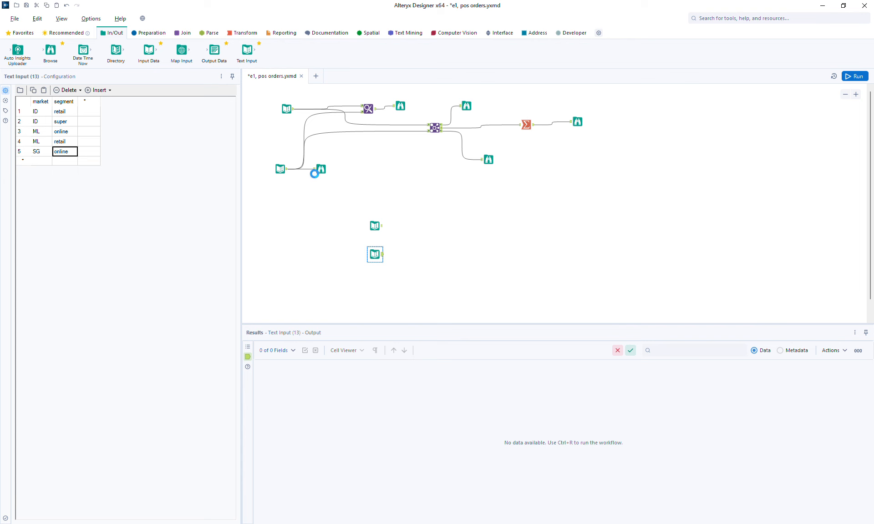
left_click(262, 173)
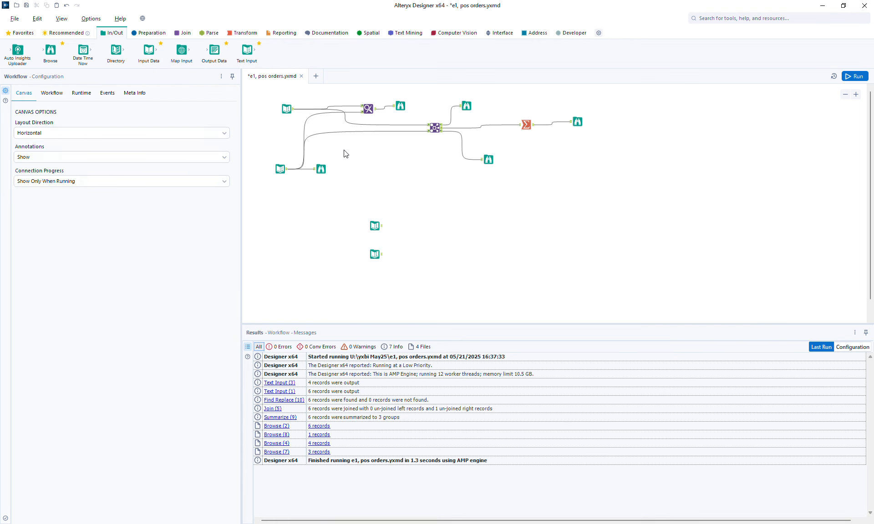
Step: Add a Join joining both inputs on market Left and Right, with Right market unchecked
left_click(185, 34)
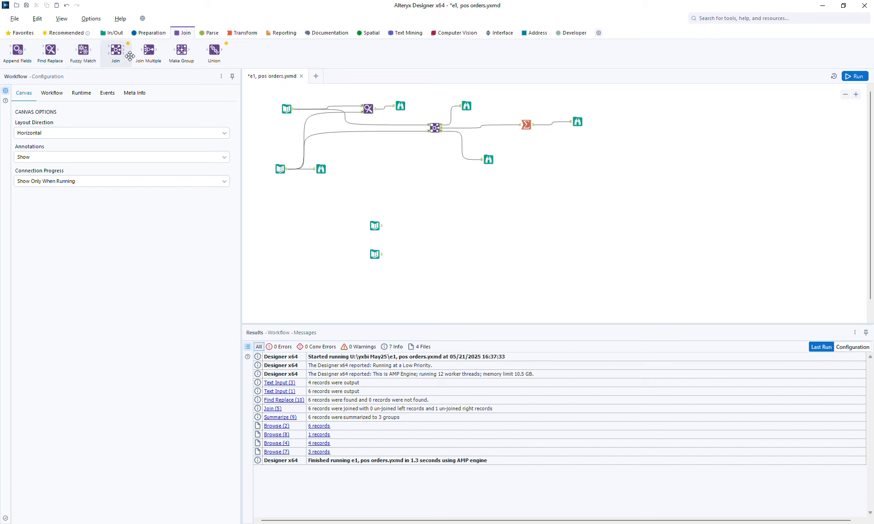
left_click_drag(117, 50, 405, 228)
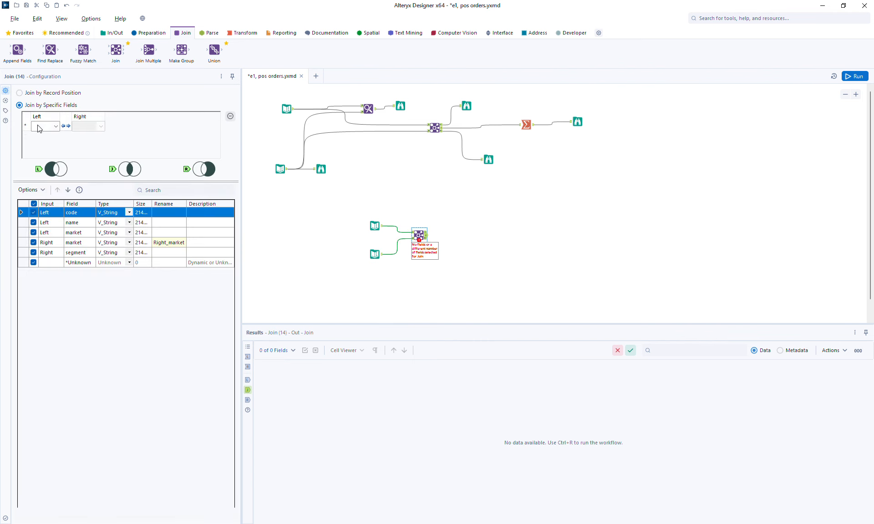
left_click(40, 126)
left_click(45, 151)
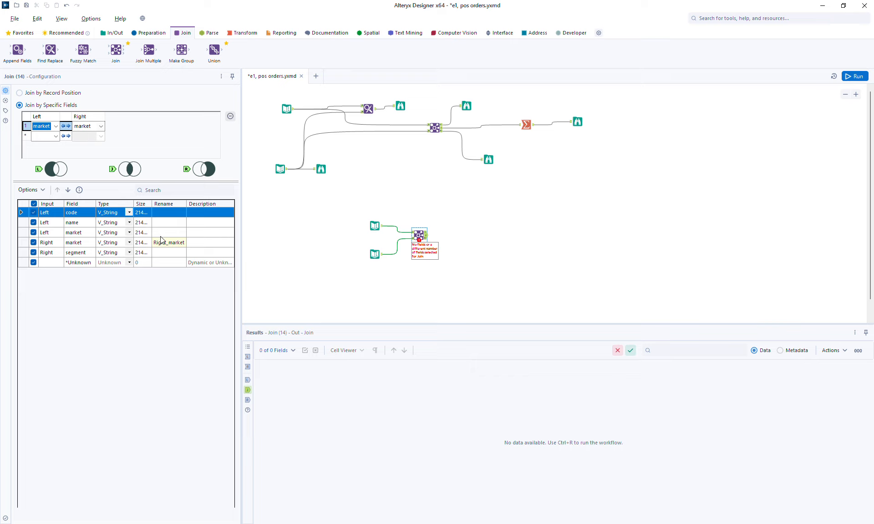
left_click(170, 244)
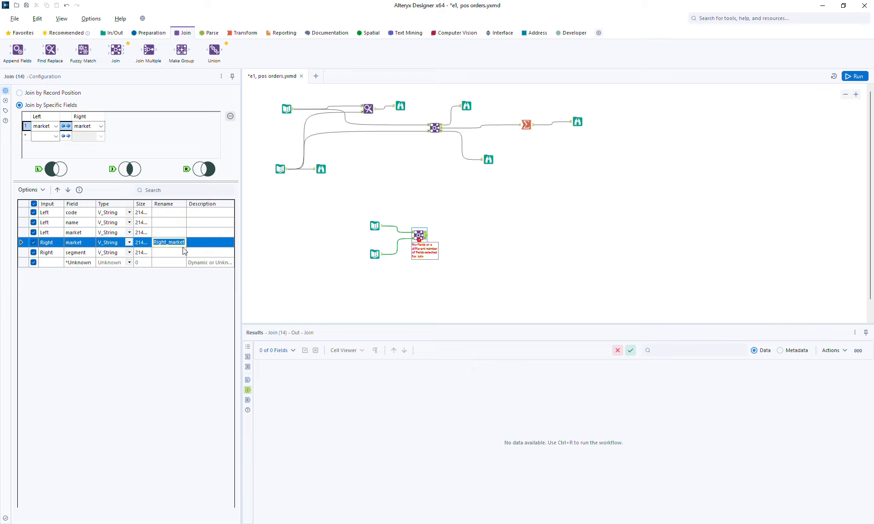
left_click(34, 242)
Step: Run the workflow and add Browse tools to all three Join outputs
left_click(852, 80)
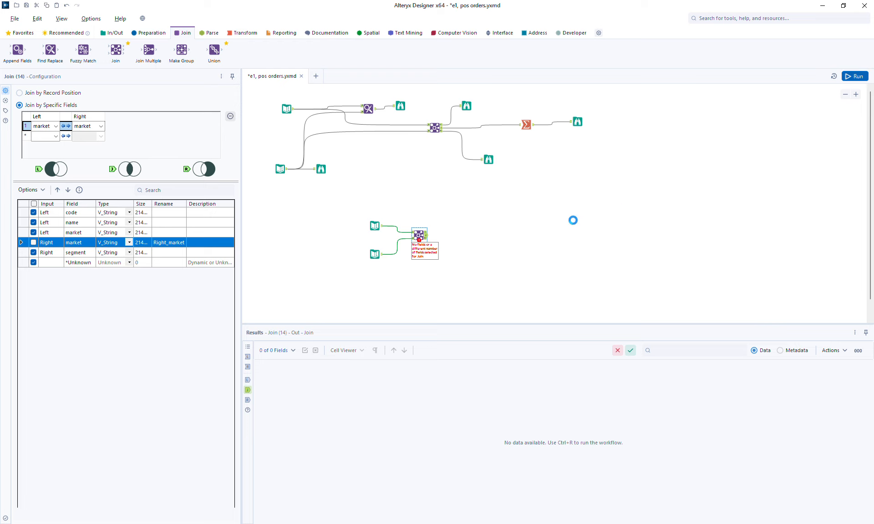
left_click(419, 235)
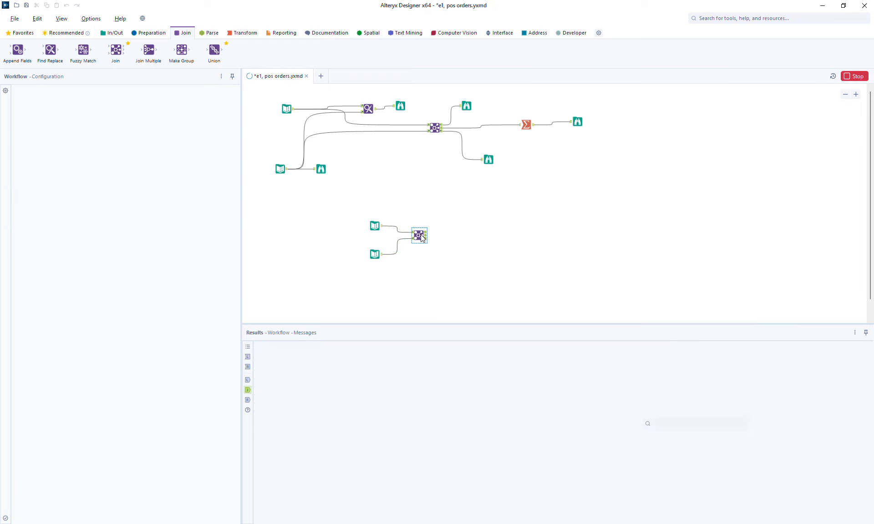
key("ctrl+shift+b")
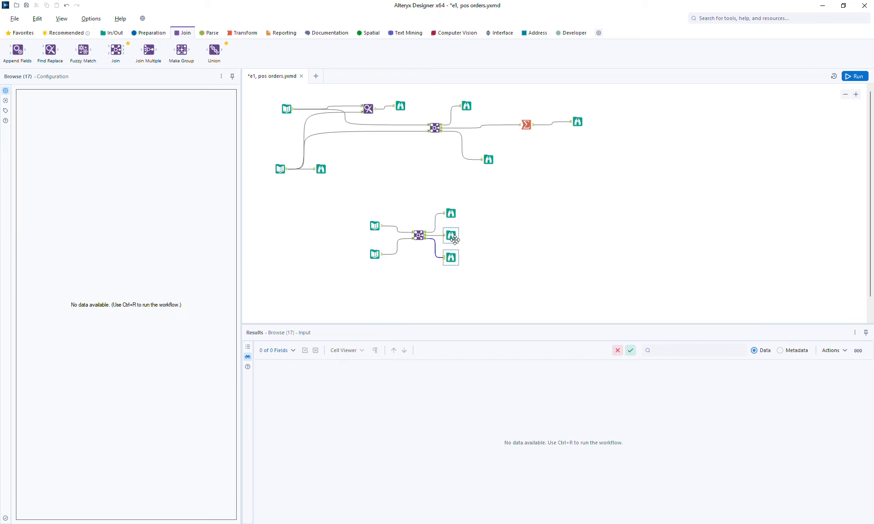
left_click_drag(453, 238, 497, 235)
Step: Rerun, confirming the left-unjoined output has 0 records, and view the customer input
key("ctrl+r")
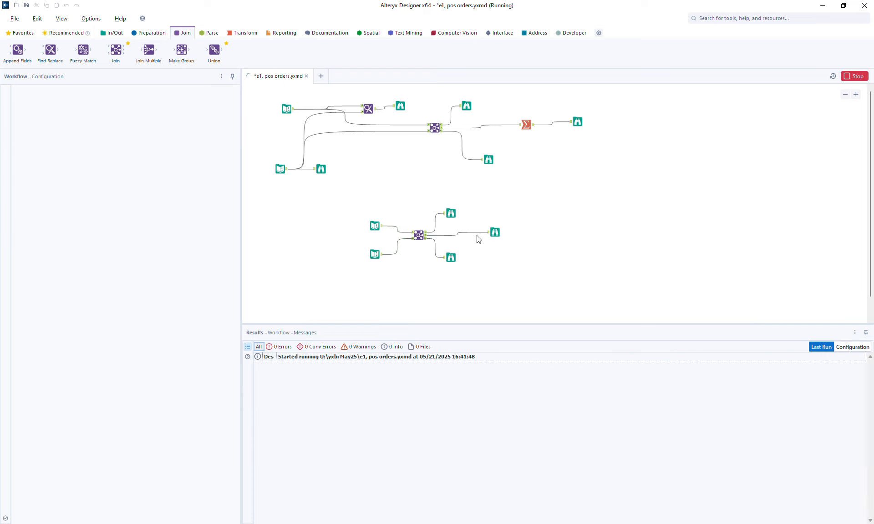
left_click(449, 218)
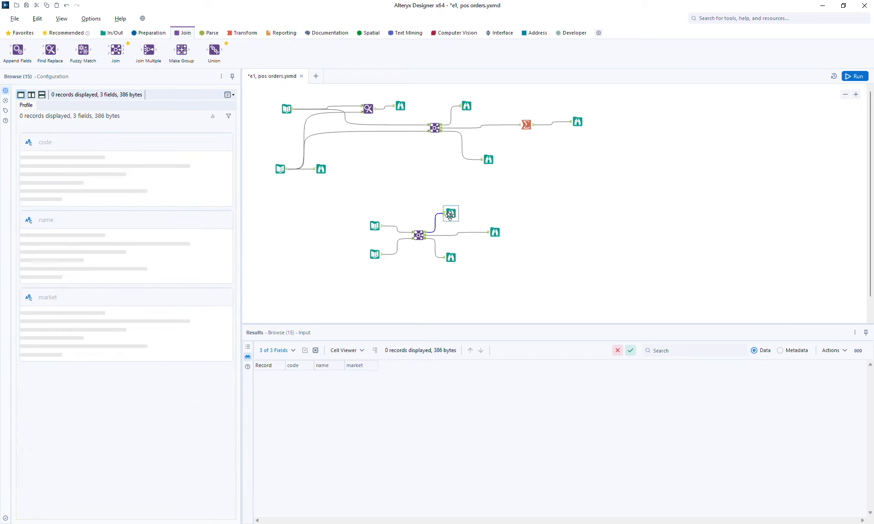
left_click(376, 223)
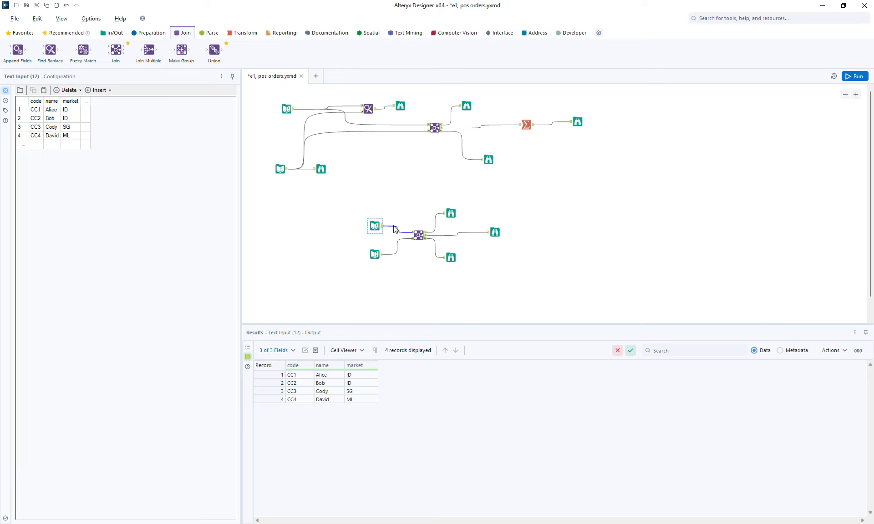
left_click(495, 233)
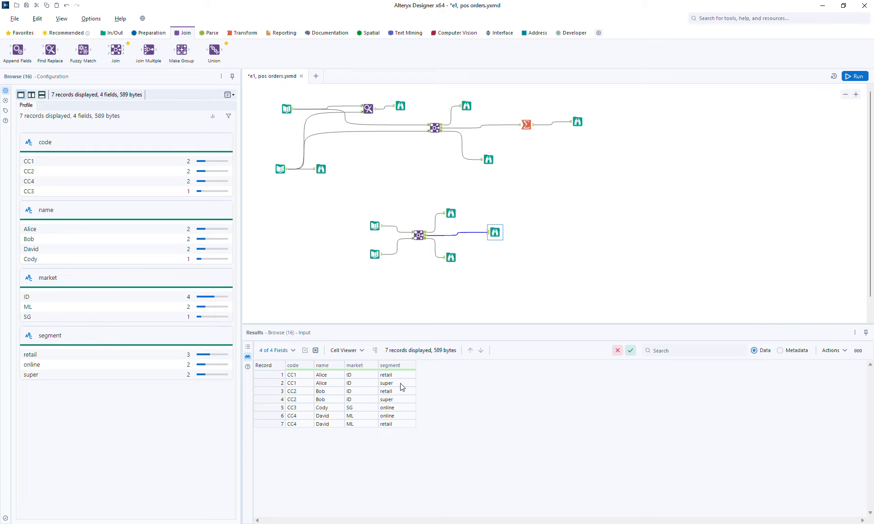
left_click_drag(267, 392, 268, 399)
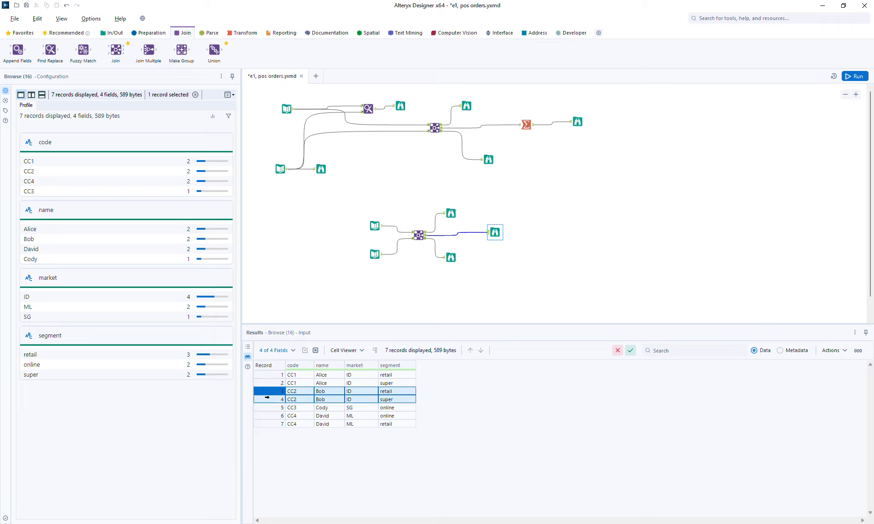
left_click(373, 221)
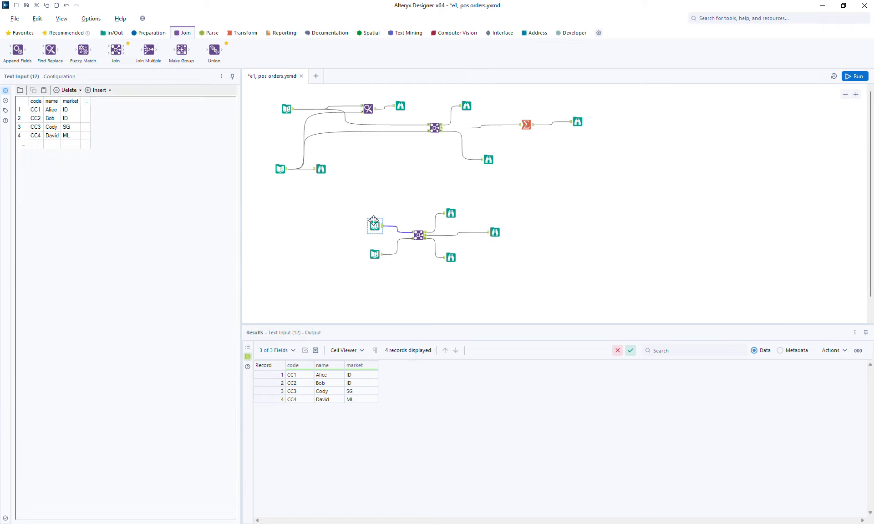
left_click_drag(279, 375, 280, 383)
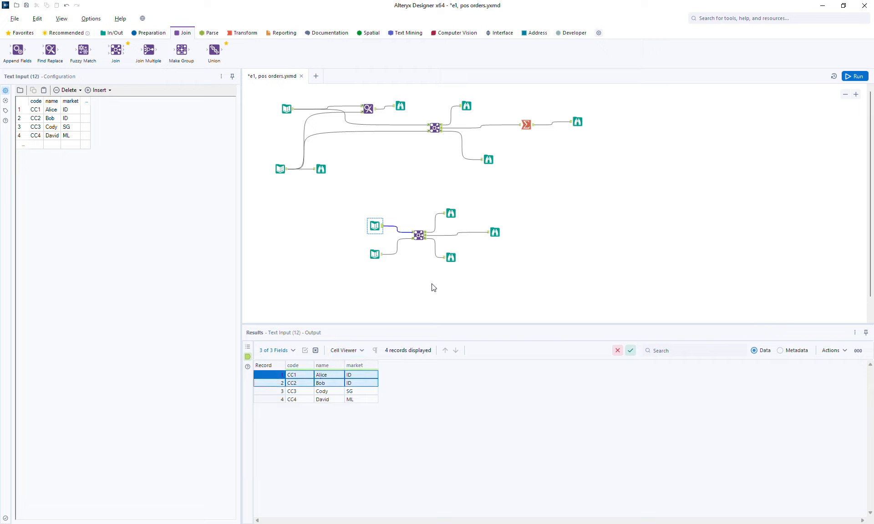
left_click(378, 254)
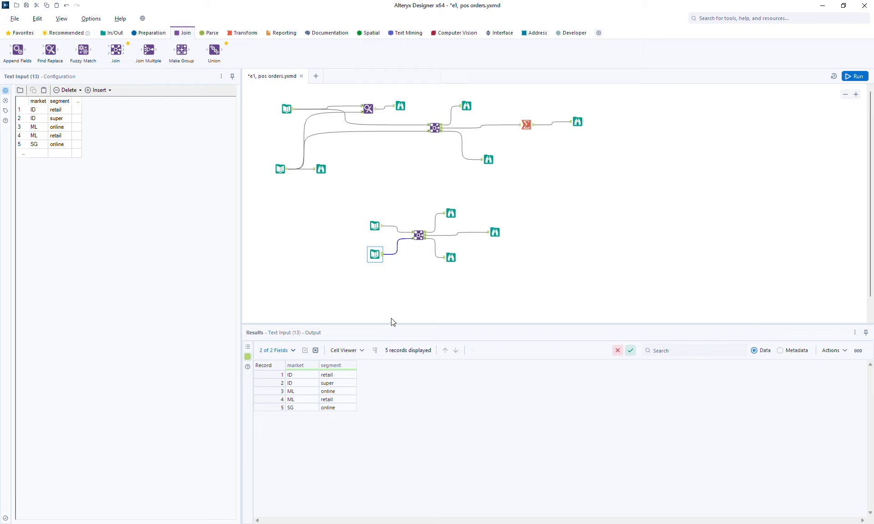
Step: Review the customer and market/segment inputs, noting the SG online and SG customer records
left_click(257, 407)
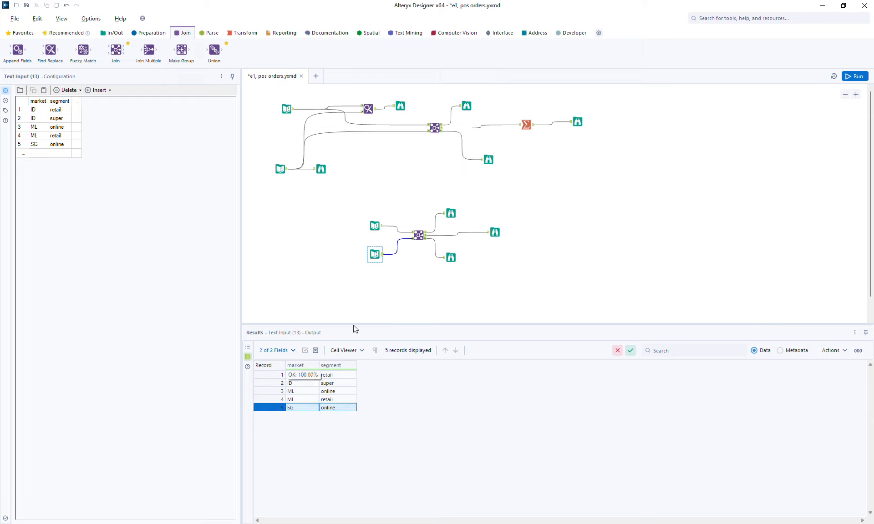
left_click(380, 227)
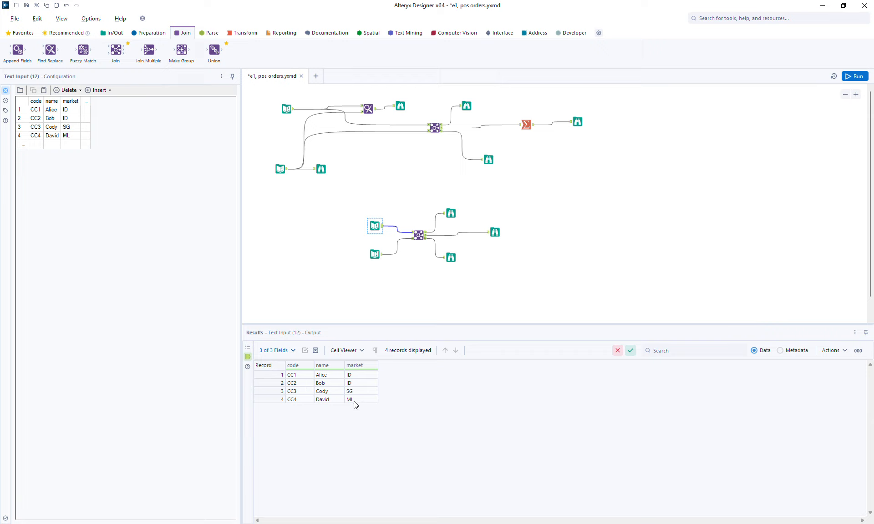
left_click(266, 391)
left_click(374, 254)
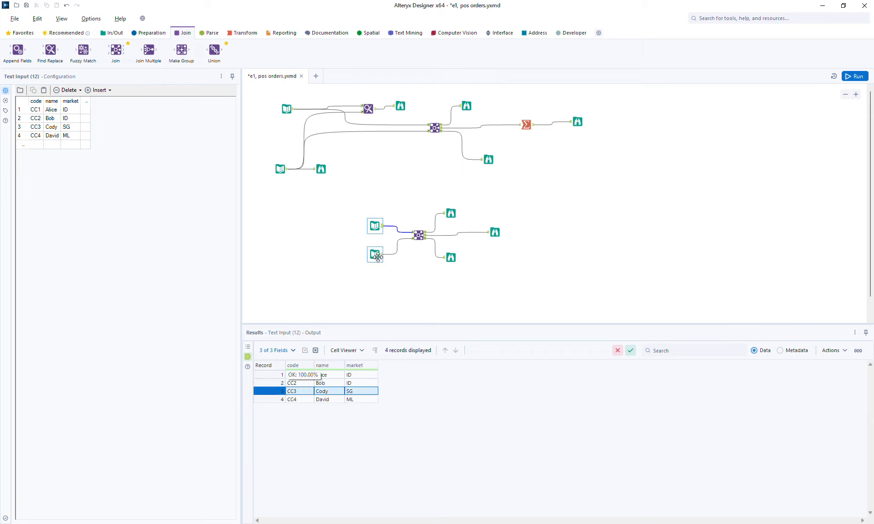
left_click(263, 407)
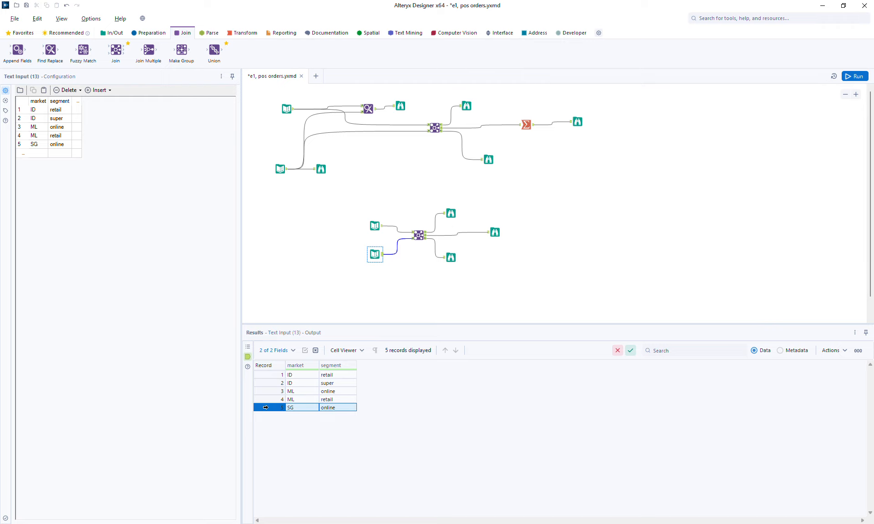
Step: Review the 7 joined records, including the SG match and two ML matches, then select the customer input
left_click(495, 232)
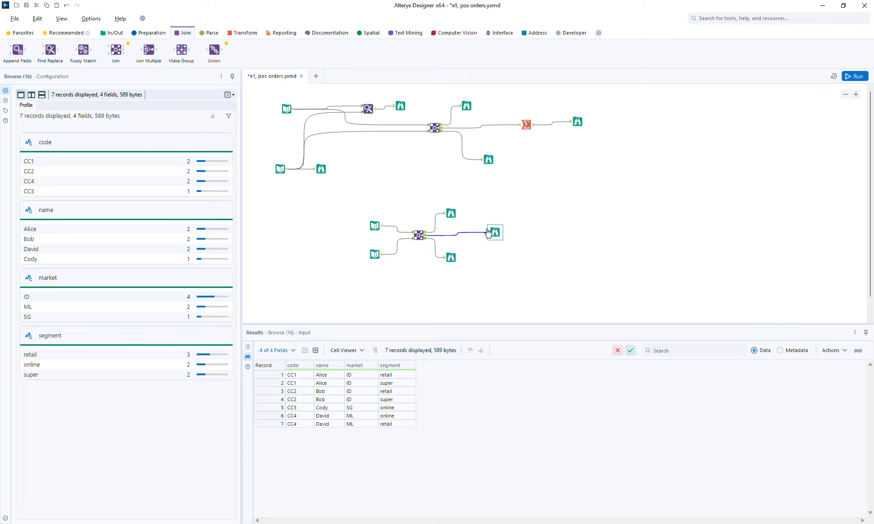
left_click(272, 408)
left_click_drag(273, 415, 273, 423)
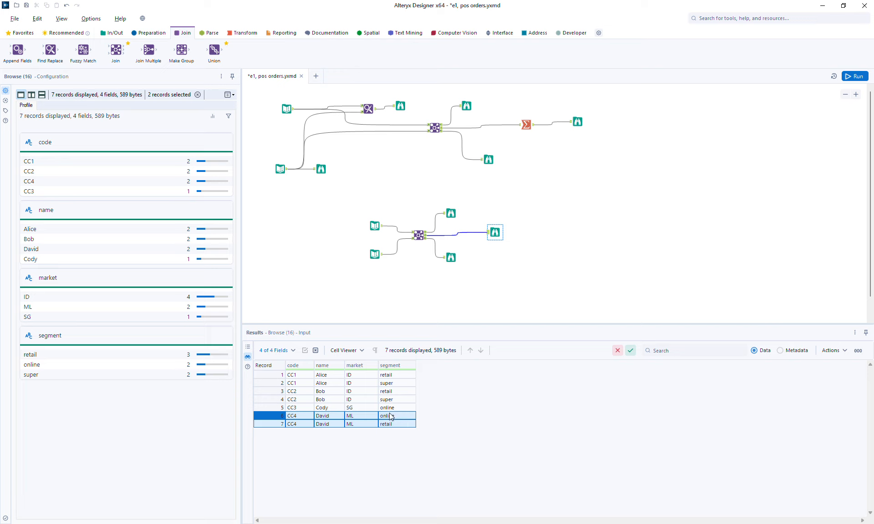
left_click(374, 225)
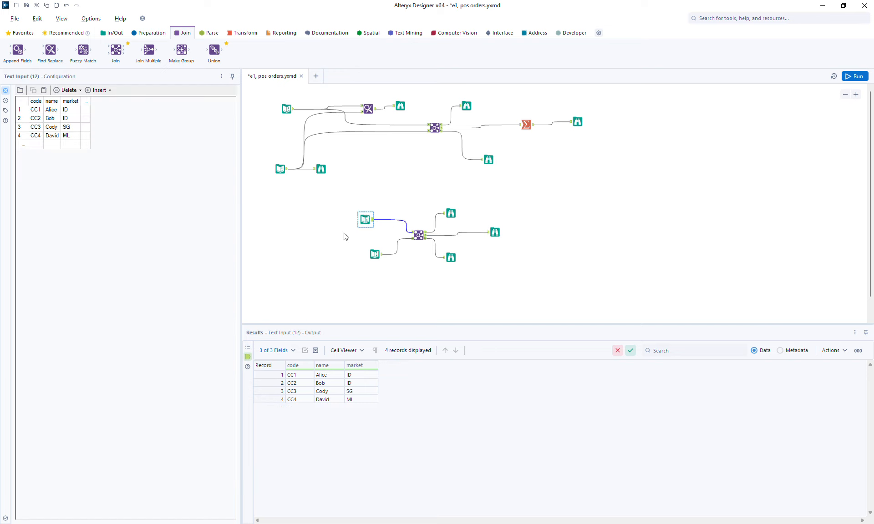
Step: Add a customer row with code CC5, the customer's name and market TH, then rerun
left_click(35, 145)
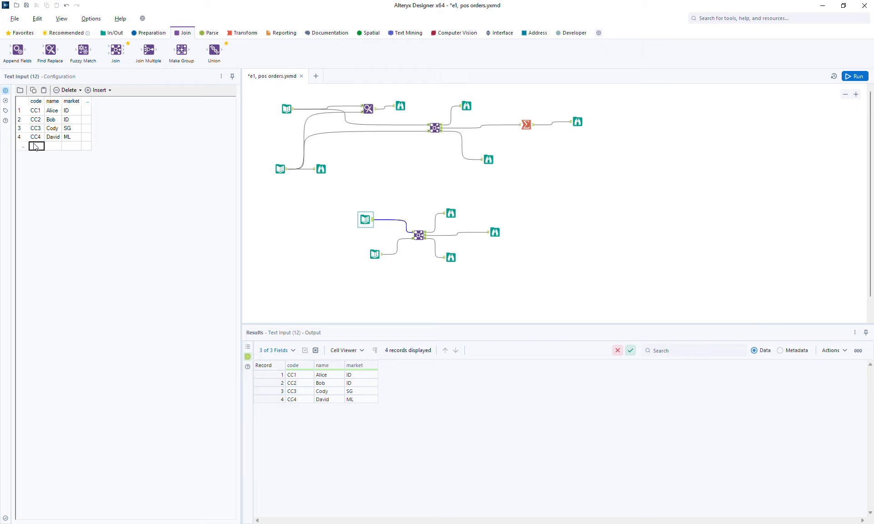
type("C")
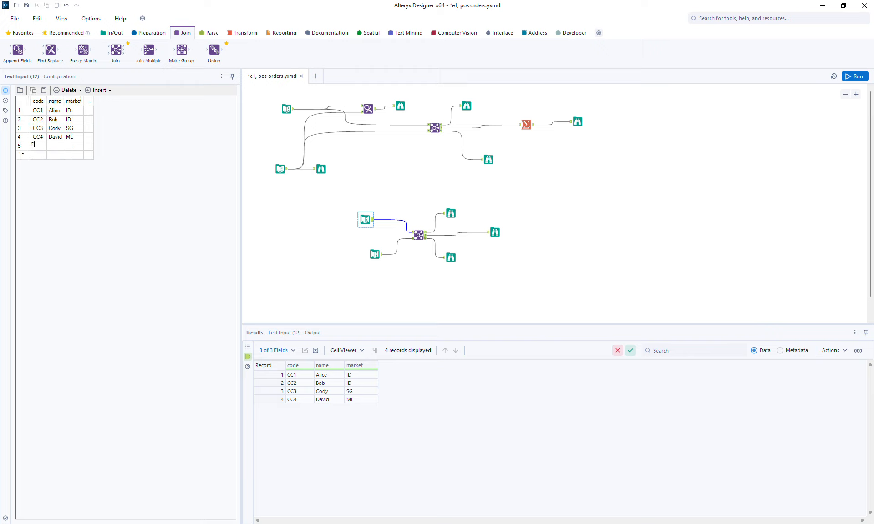
type("C5")
left_click(59, 147)
type("Elma")
left_click(75, 148)
type("TH")
left_click(855, 76)
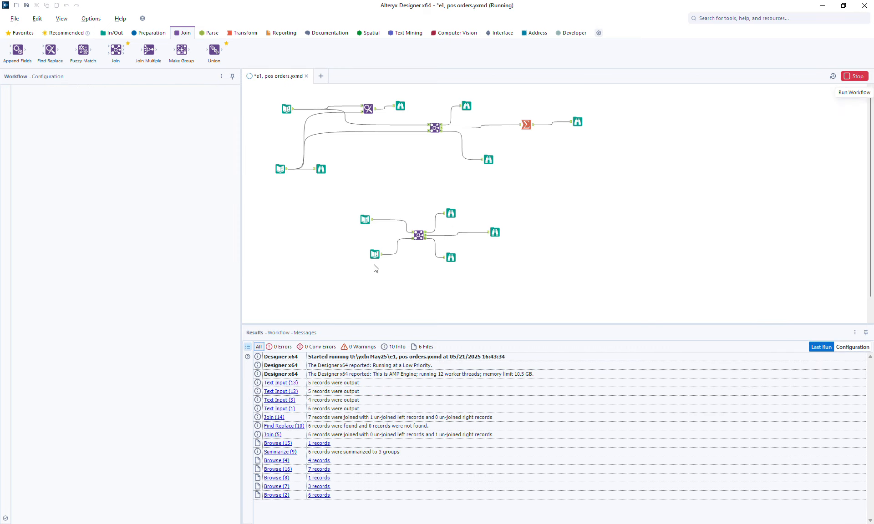
Step: Check the joined and left-unjoined outputs and move the left-unjoined Browse up and right
left_click(496, 234)
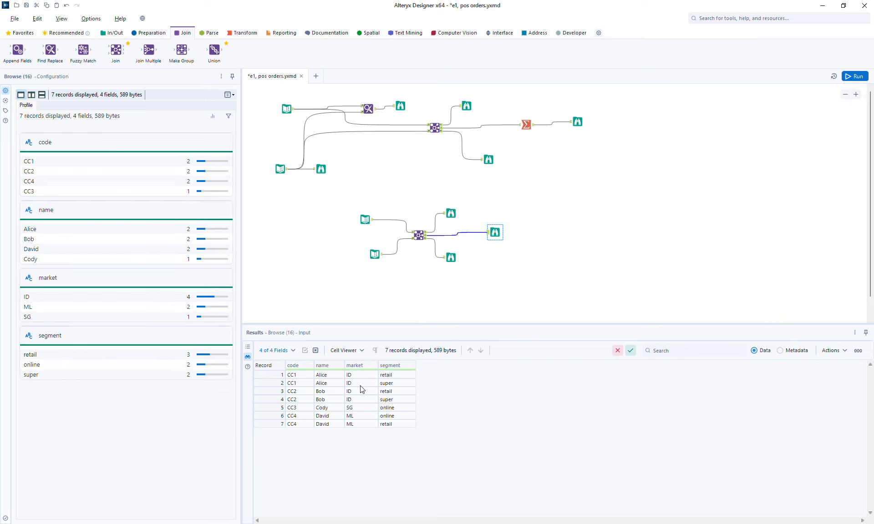
left_click(451, 213)
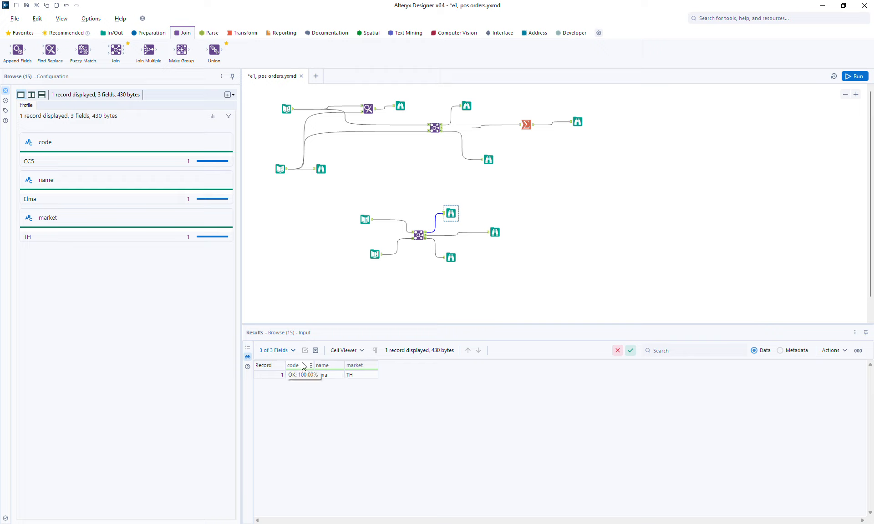
left_click_drag(445, 208, 467, 199)
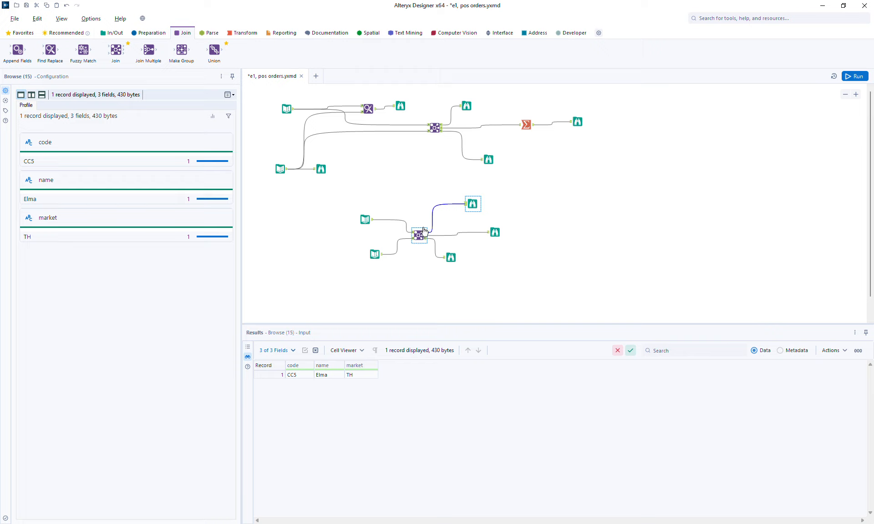
left_click_drag(473, 205, 495, 199)
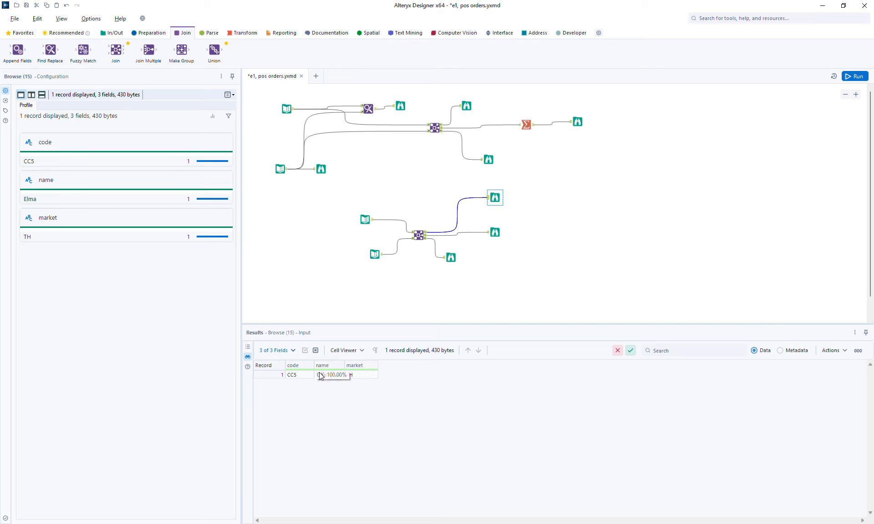
Step: Confirm the customer input has five records and insert a Union on the left-unjoined connection
left_click(368, 221)
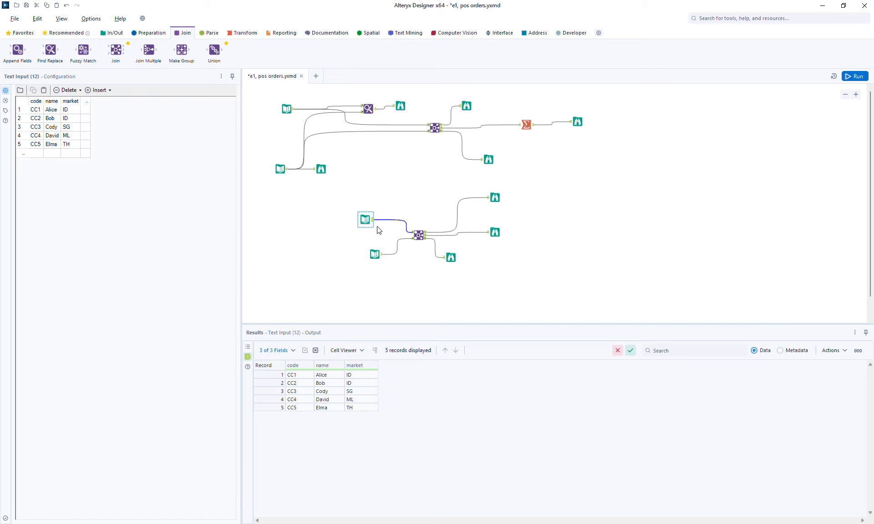
left_click(495, 232)
left_click_drag(495, 198, 511, 198)
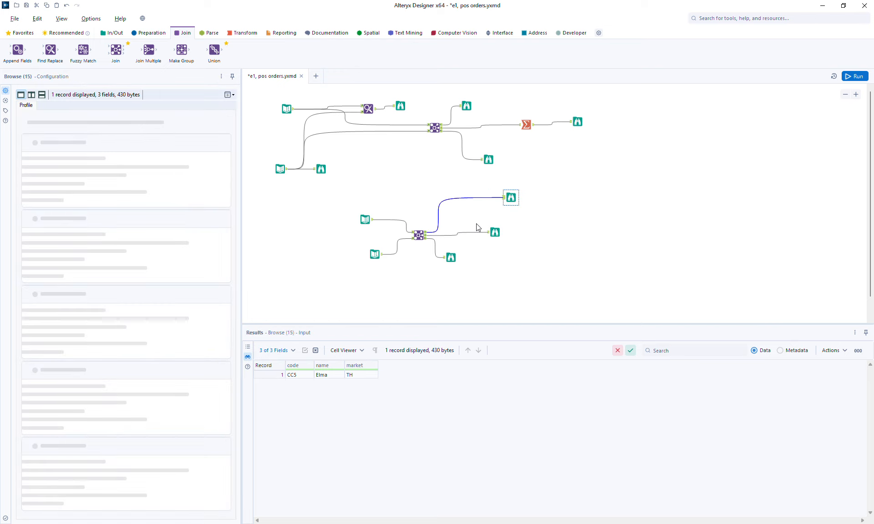
left_click_drag(211, 49, 479, 198)
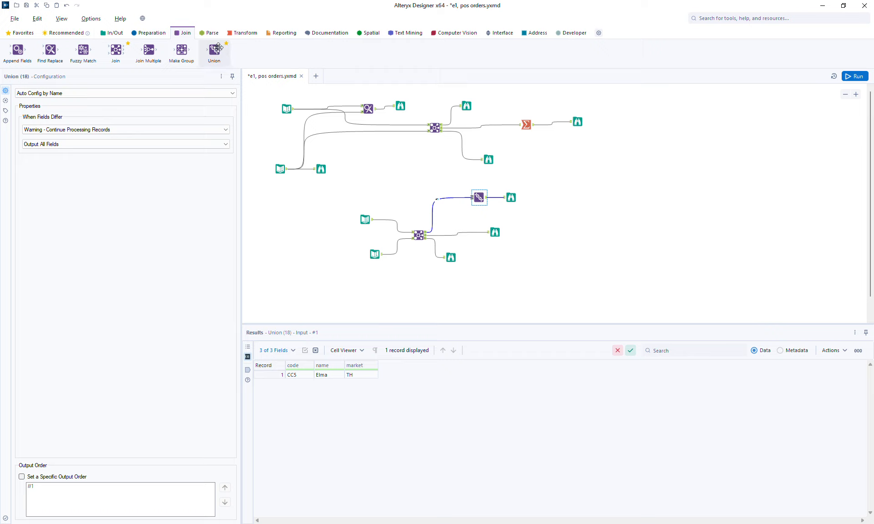
Step: Put Select Records with range 0+ on the joined output and feed it into the Union
left_click_drag(214, 49, 337, 33)
left_click(151, 33)
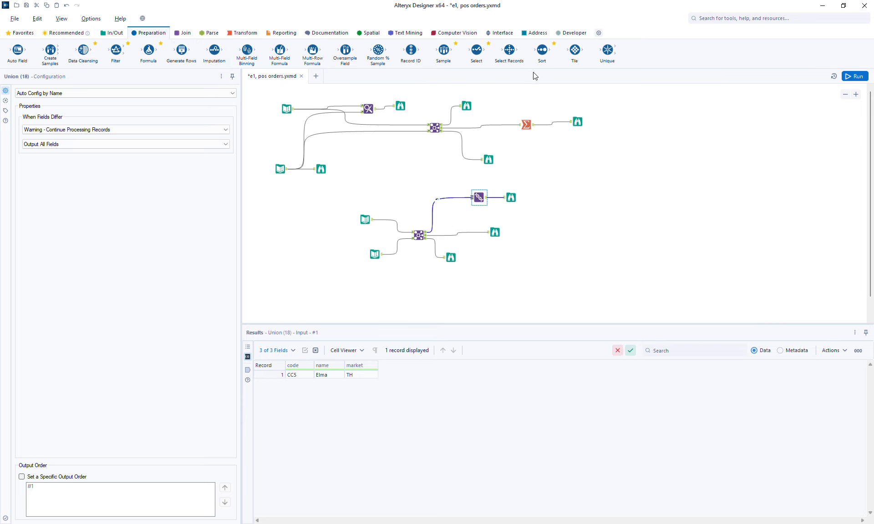
left_click_drag(509, 49, 460, 233)
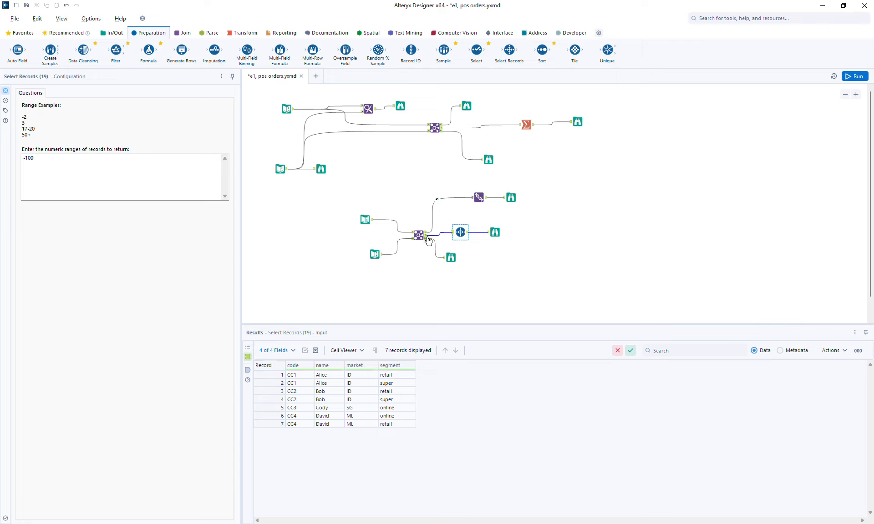
left_click_drag(43, 181, 1, 163)
type("0+")
left_click_drag(466, 235, 476, 201)
Step: Rerun and inspect the Union's 8 records: seven joined plus CC5 with a null segment
left_click(852, 76)
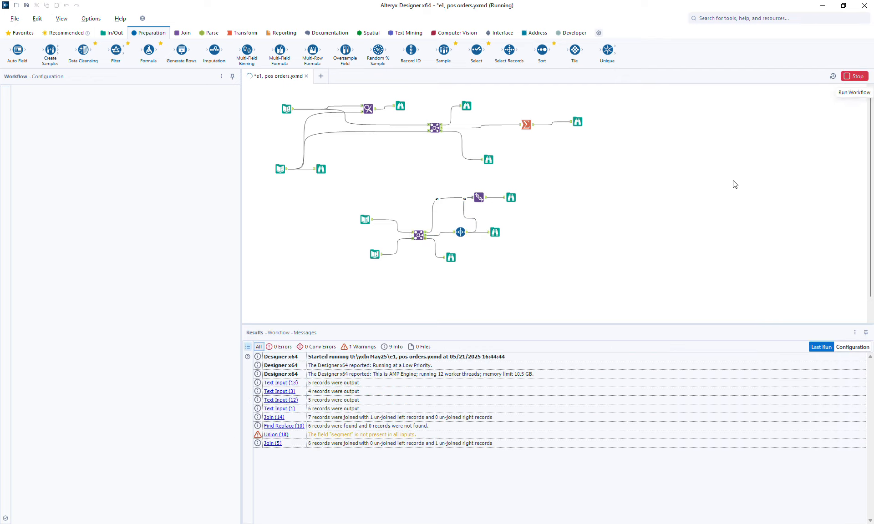
left_click(496, 233)
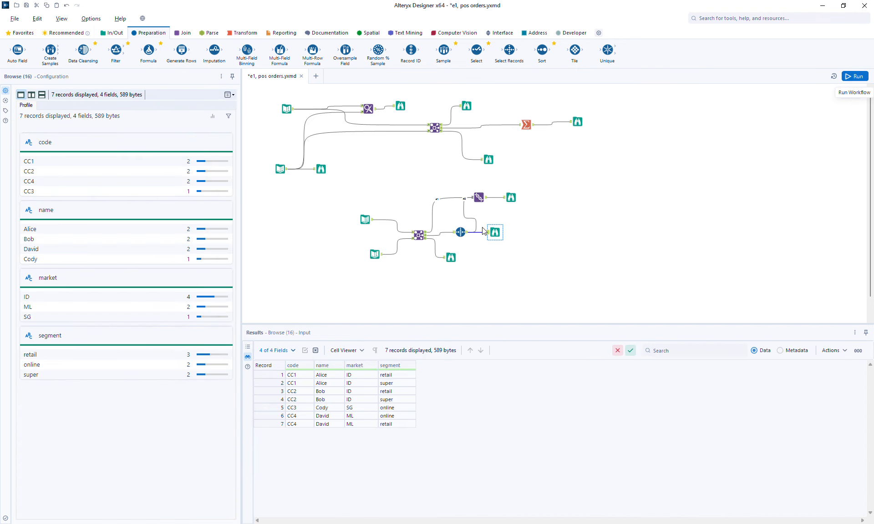
left_click_drag(495, 230, 514, 230)
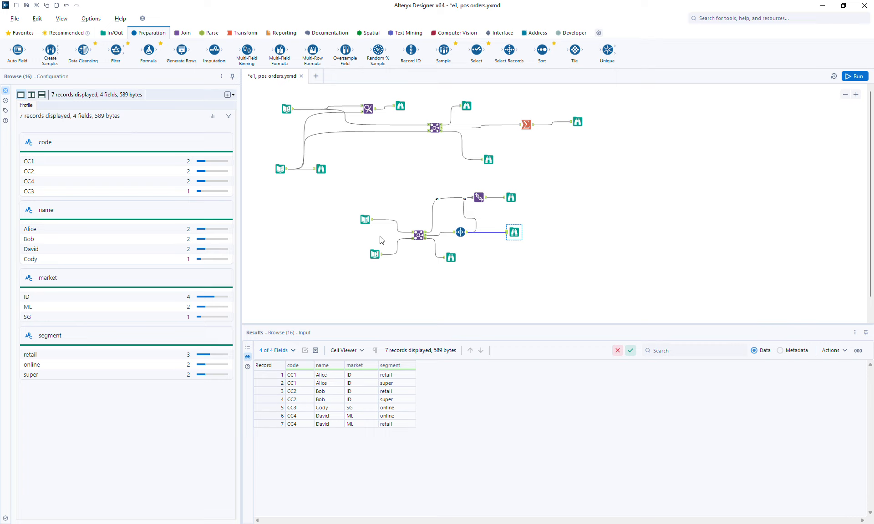
left_click(511, 197)
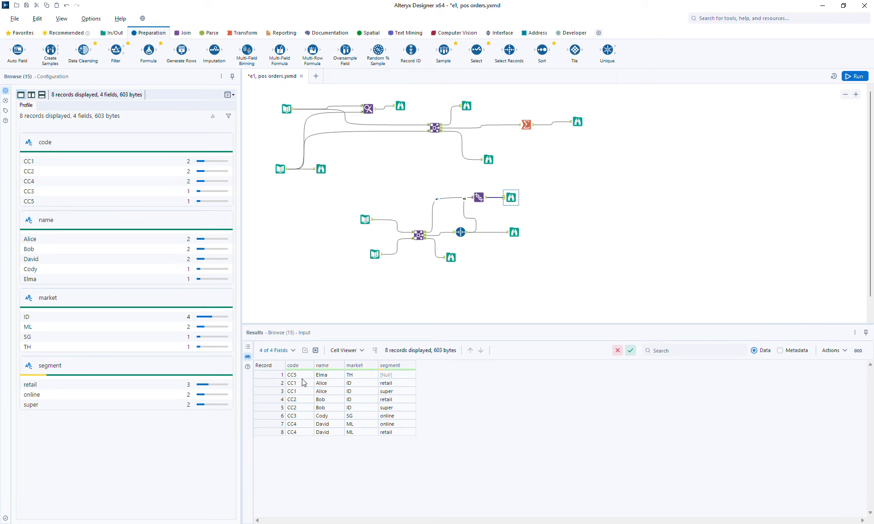
left_click_drag(268, 386, 263, 429)
left_click(263, 375)
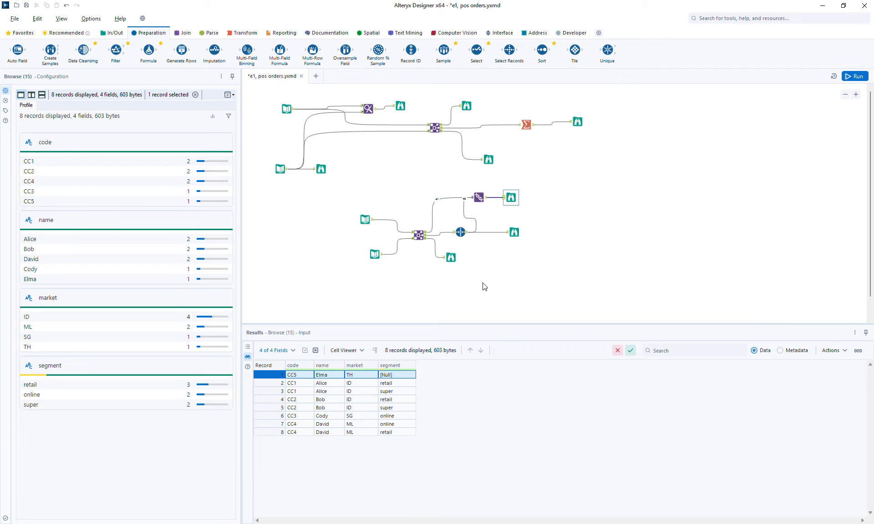
Step: Move the right-unjoined Browse right, review both Text Inputs, and start a new market/segment row
left_click(451, 258)
left_click_drag(453, 257, 513, 260)
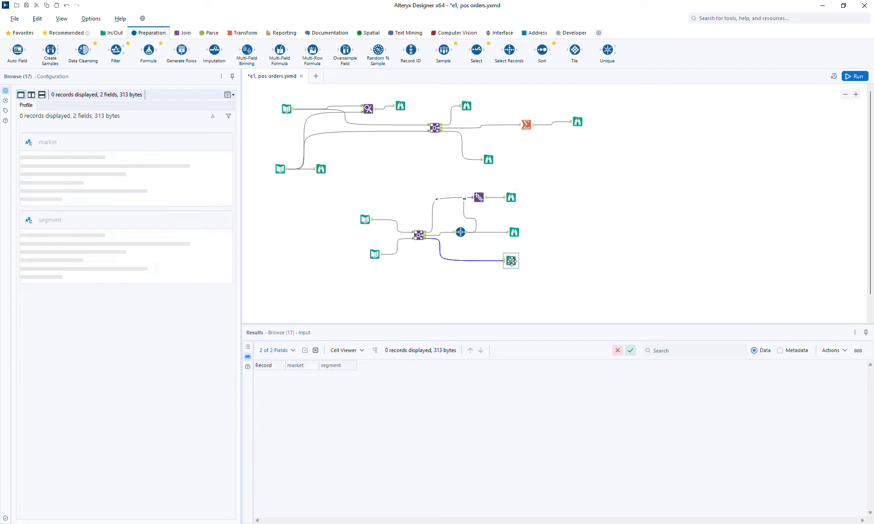
left_click(377, 255)
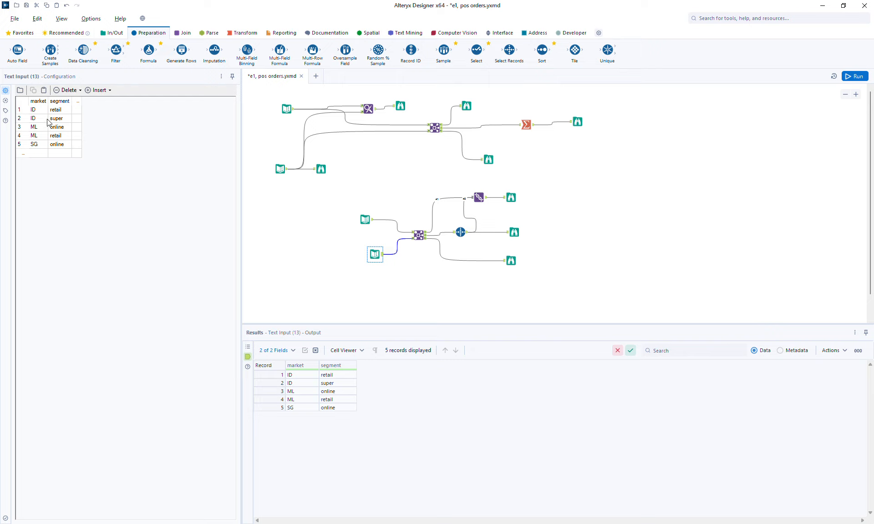
left_click(371, 224, "ctrl")
left_click(371, 224)
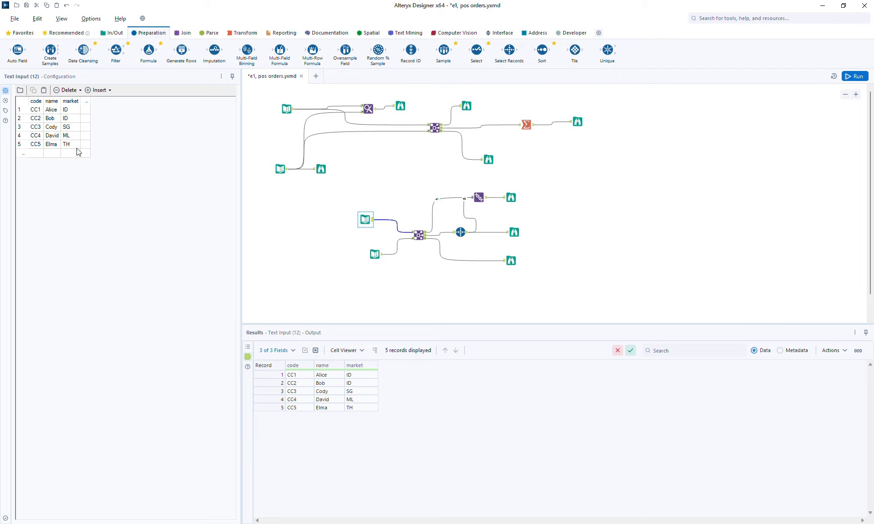
left_click(382, 256)
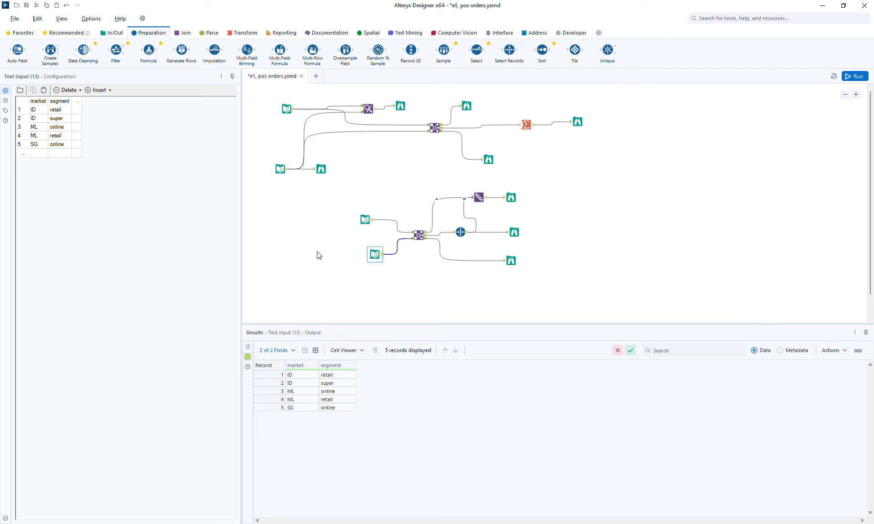
left_click(41, 155)
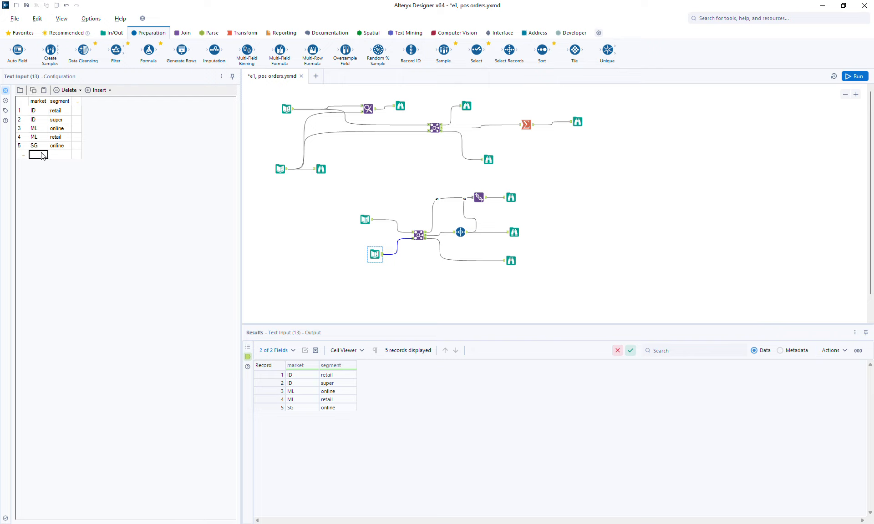
Step: Add rows VN/retail and VN/online to the market/segment table and rerun the workflow
type("VN")
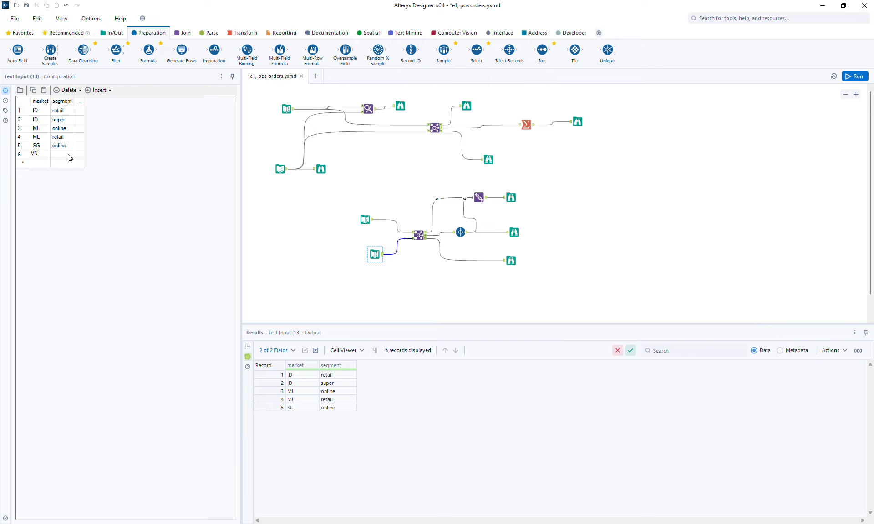
left_click(67, 155)
type("retail")
left_click(36, 166)
type("VN")
left_click(59, 168)
type("online")
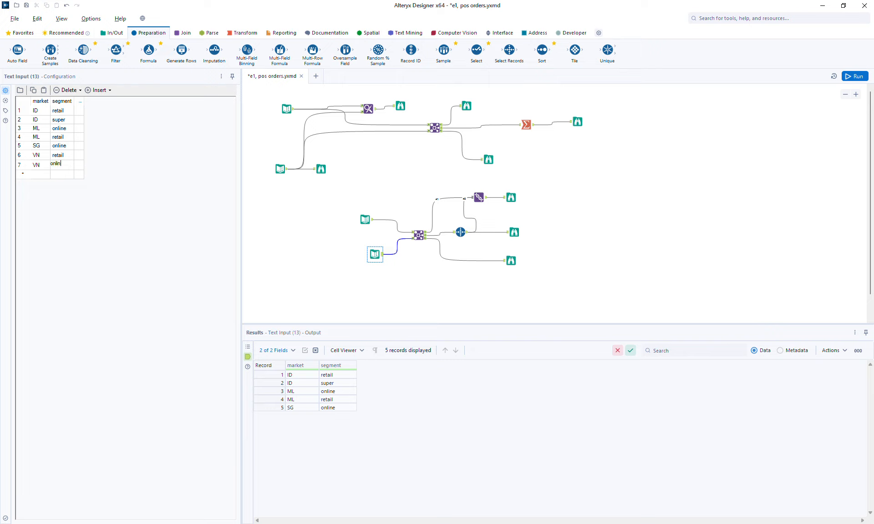
left_click(372, 221)
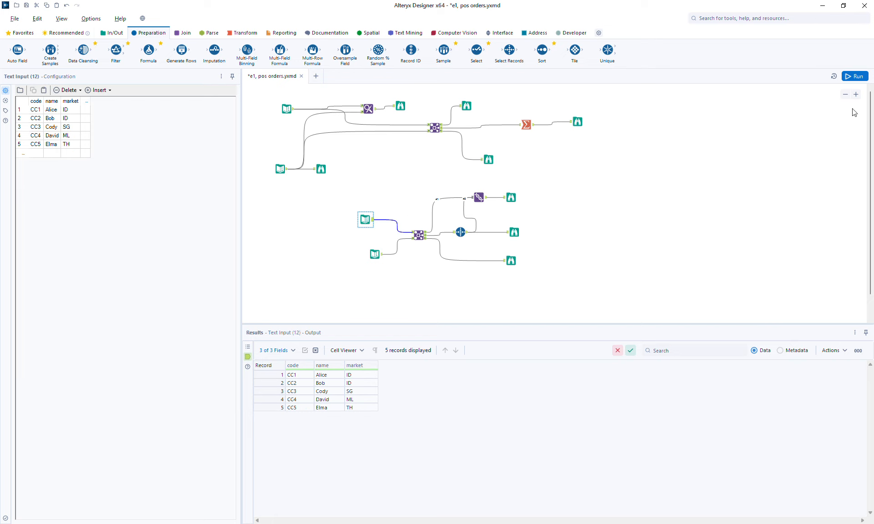
left_click(855, 77)
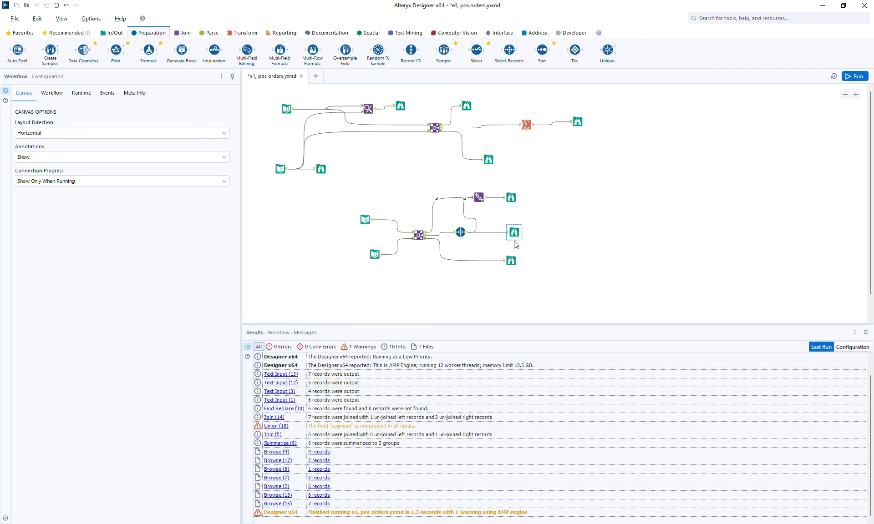
Step: Insert a Union between the Join's right-unjoined output and its Browse, then run the workflow
left_click(511, 260)
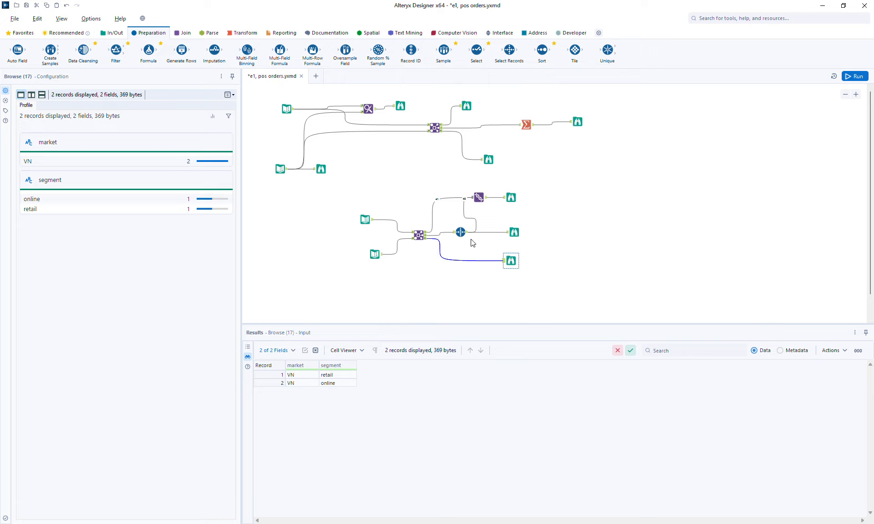
left_click(186, 32)
left_click_drag(214, 50, 518, 261)
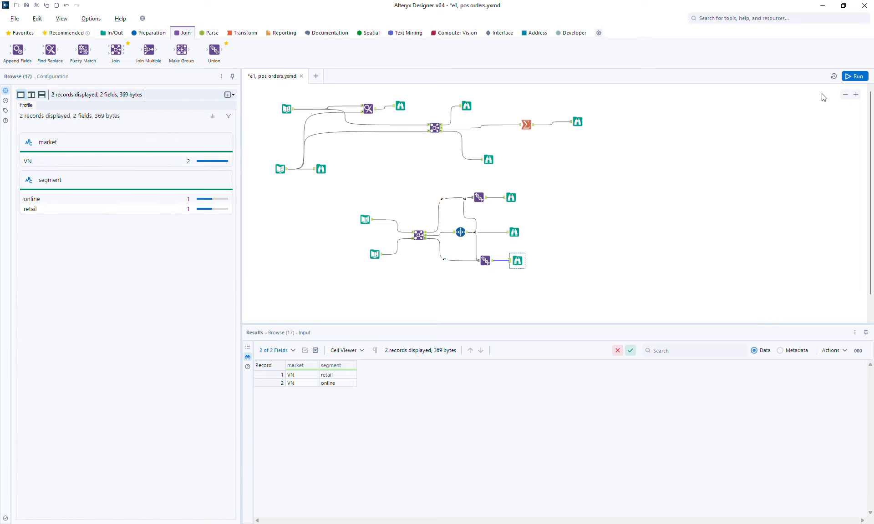
left_click(845, 78)
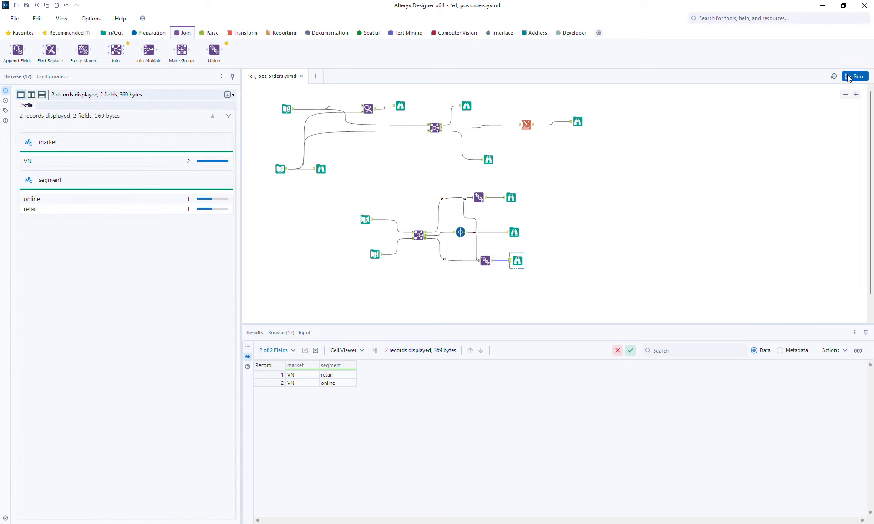
Step: Inspect the 9 combined records, including the two unmatched VN rows, then the customer input
left_click(517, 261)
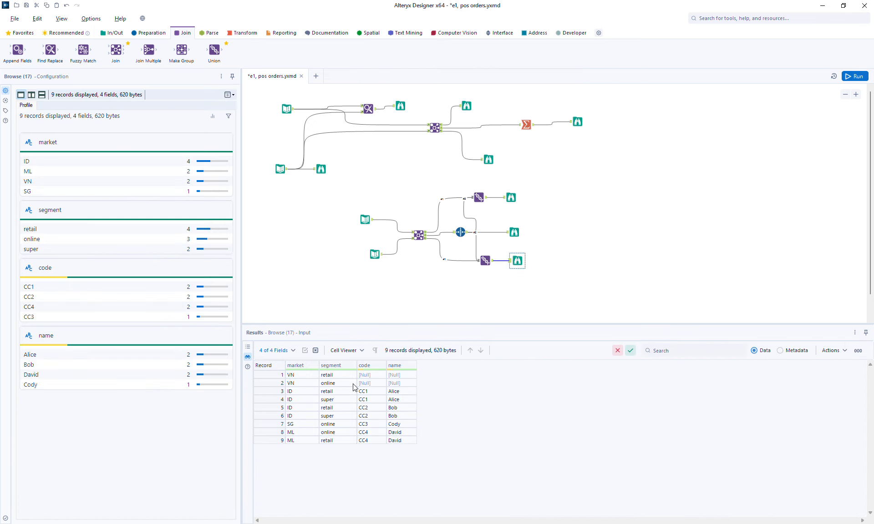
left_click_drag(267, 391, 273, 440)
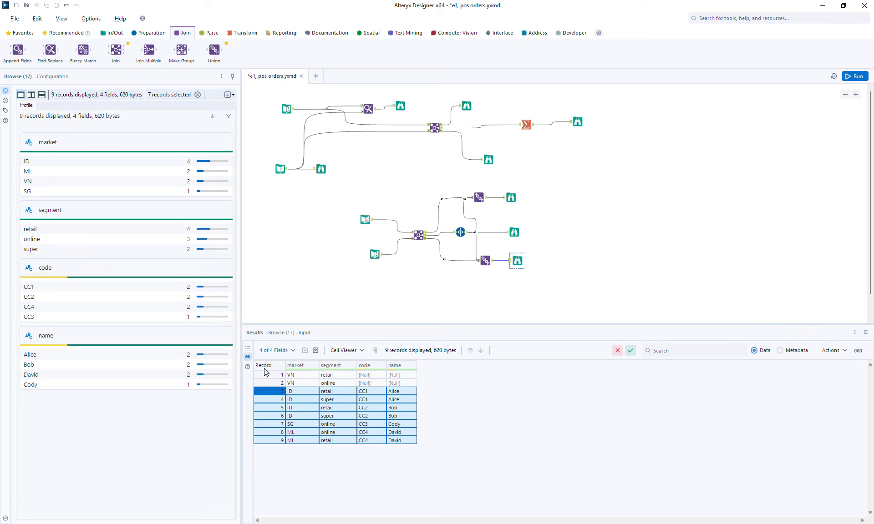
mouse_move(263, 374)
left_mouse_down()
mouse_move(264, 382)
mouse_move(274, 380)
left_mouse_up()
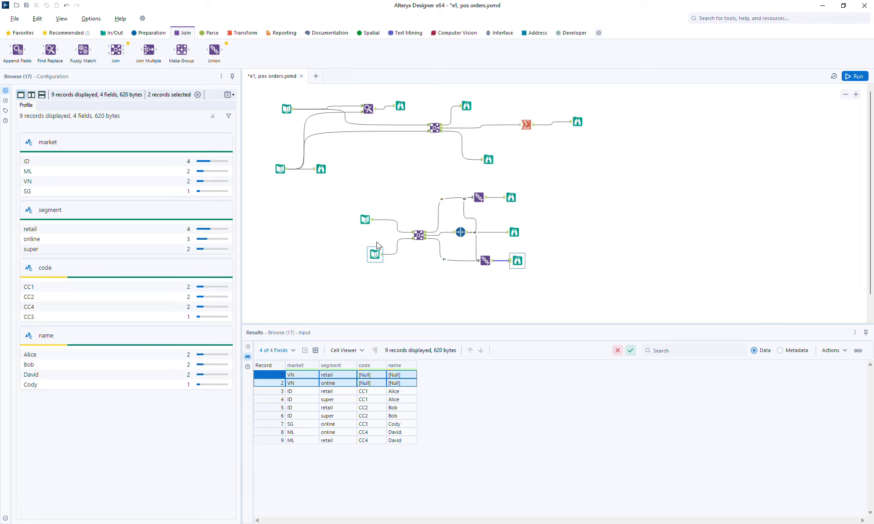
left_click(370, 222)
Step: Review the market/segment input, nudge it left, and view the 8-record Union output
left_click(372, 256)
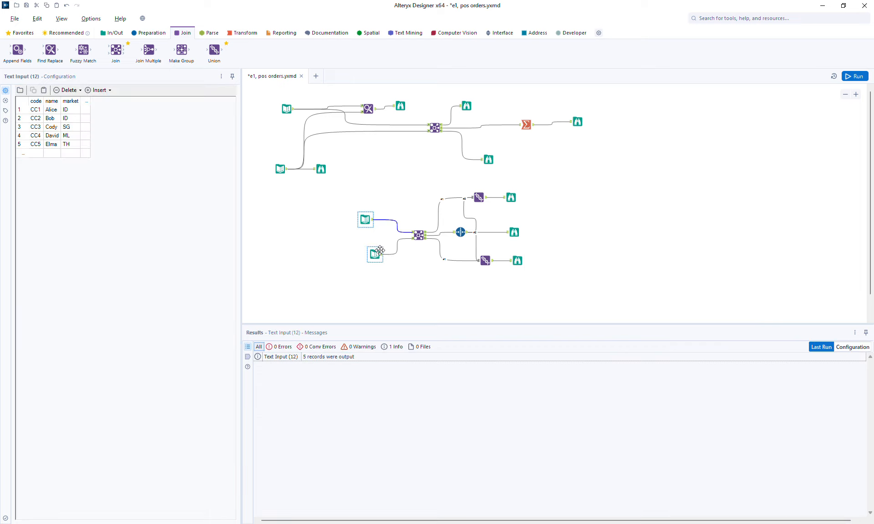
left_click_drag(372, 255, 364, 256)
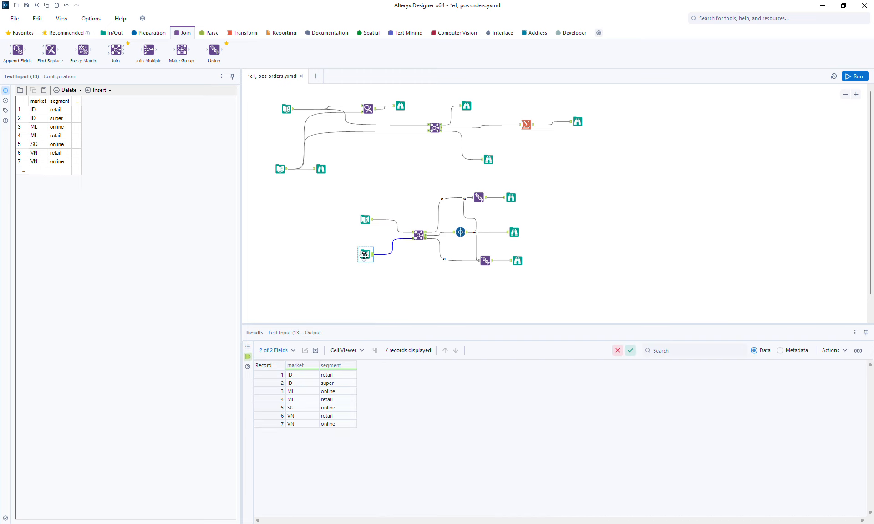
left_click(511, 197)
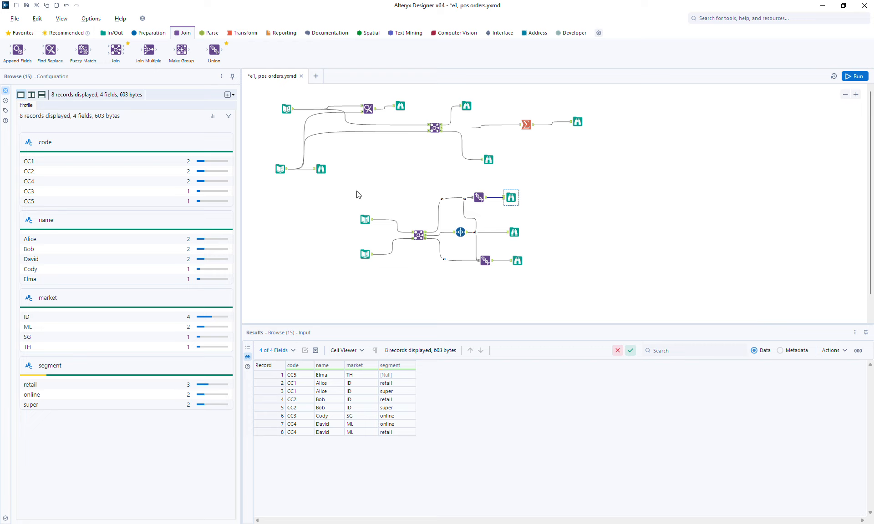
left_click_drag(352, 196, 409, 279)
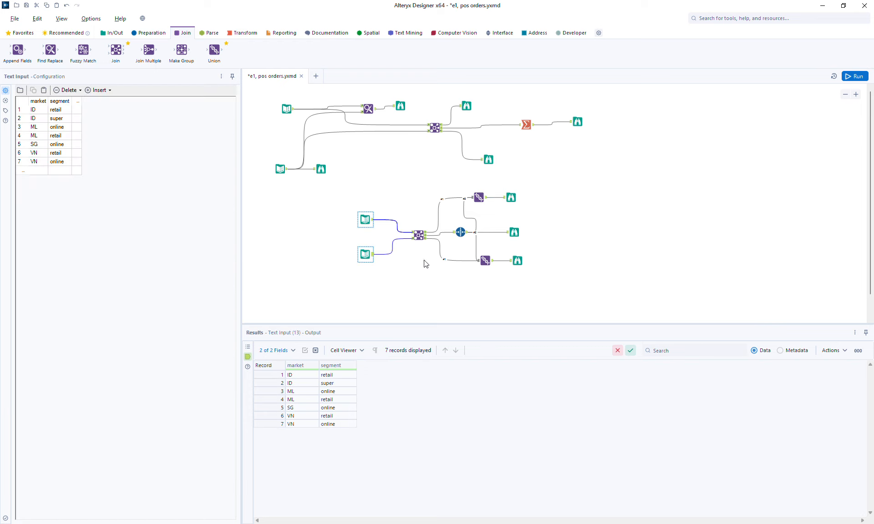
Step: Compare the 7-, 8- and 9-record outputs and the market-field Join, ending on 9 records
left_click(514, 232)
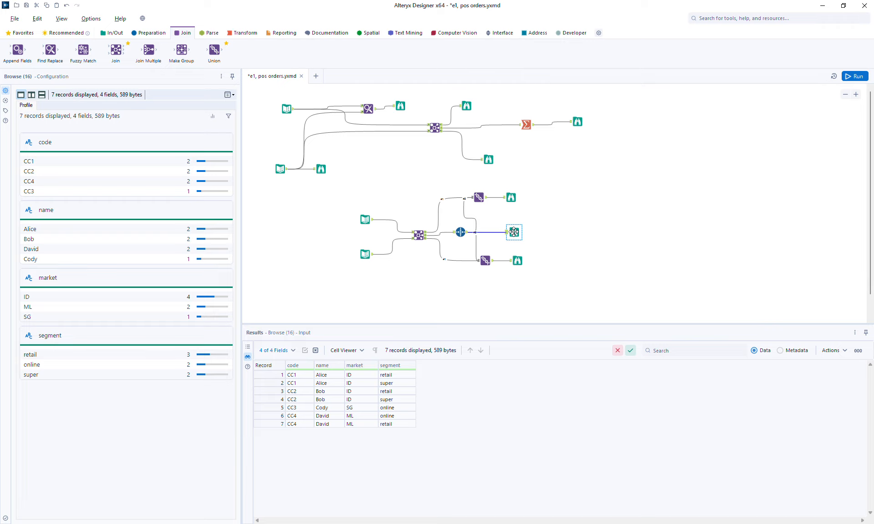
left_click(512, 198)
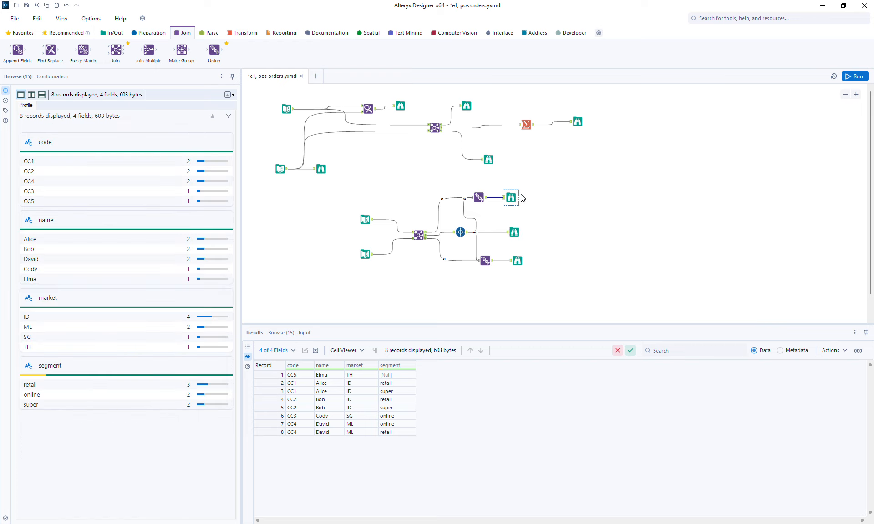
left_click(517, 261)
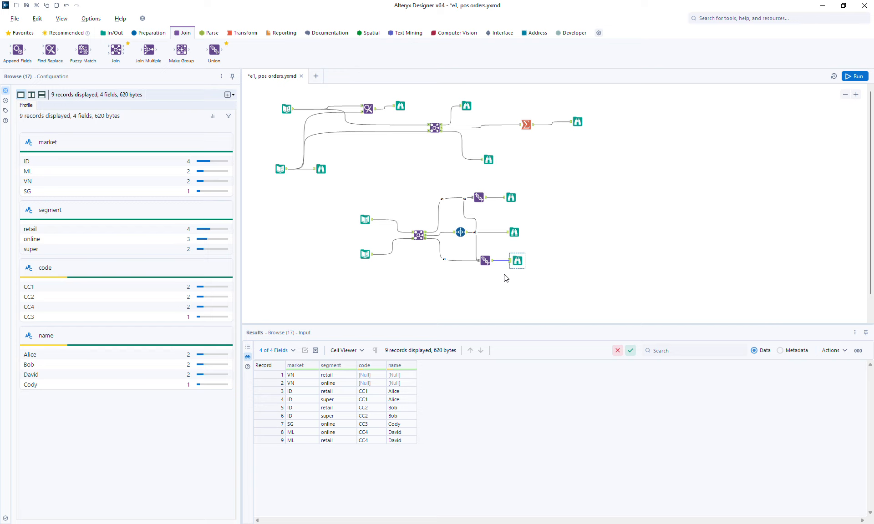
left_click(519, 234)
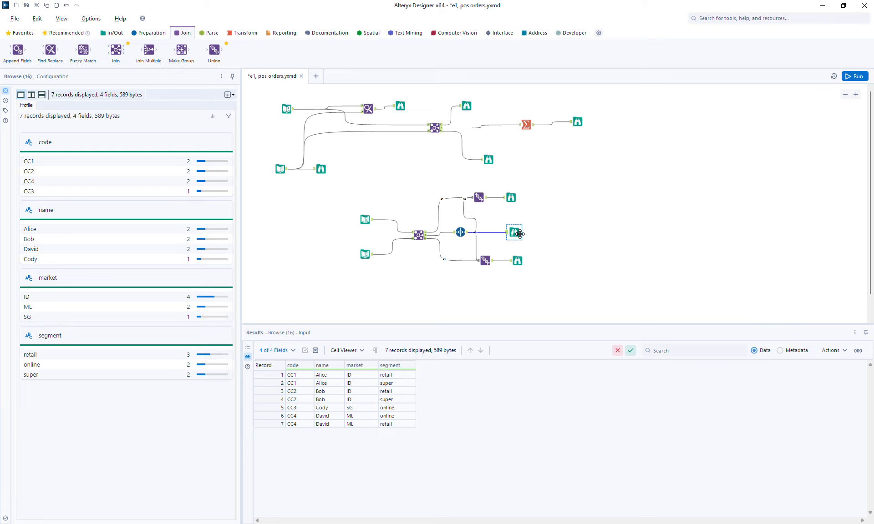
left_click(419, 235)
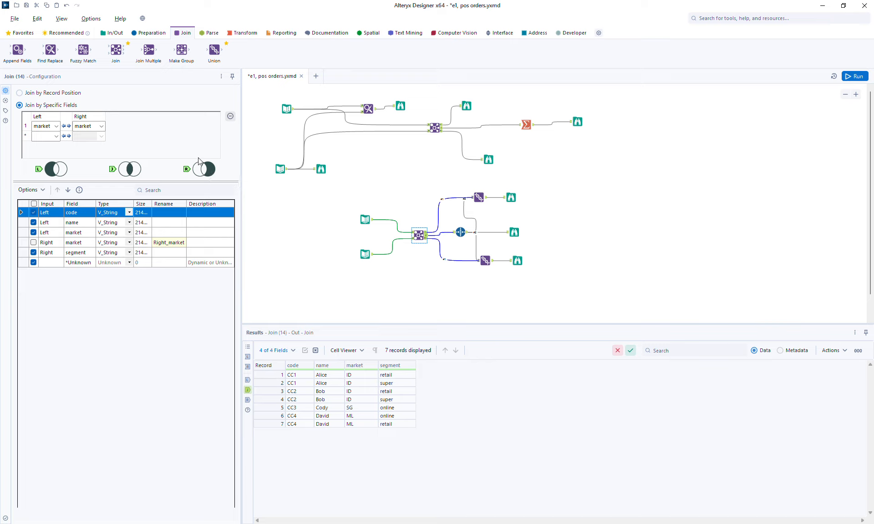
left_click(514, 231)
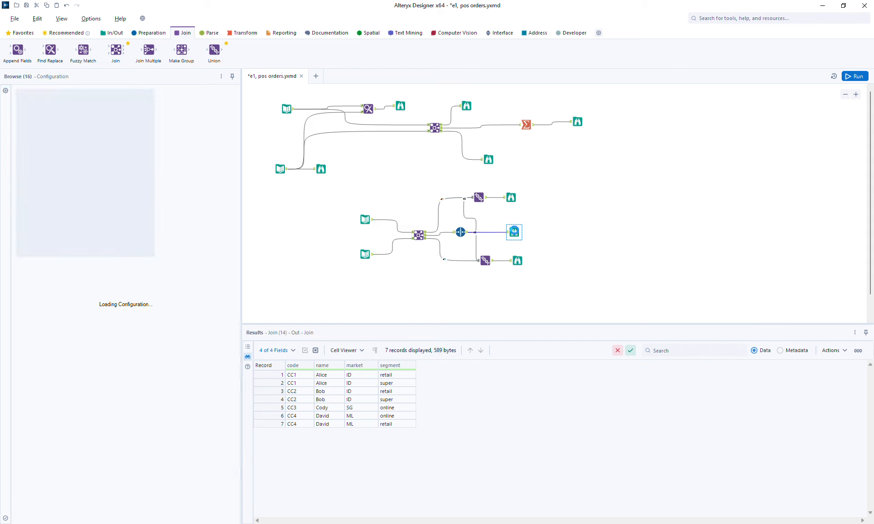
left_click(518, 258)
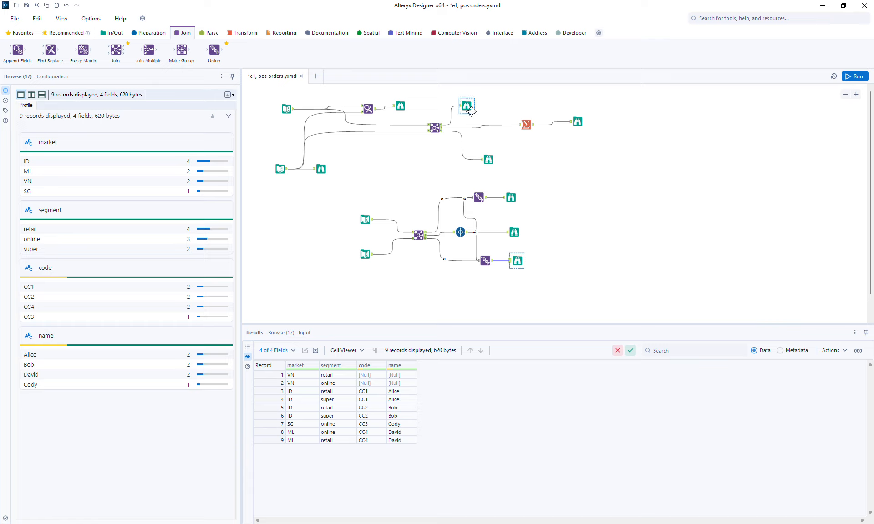
Step: Move the entire second workflow lower on the canvas, then view the first workflow's summary output
left_click_drag(335, 183, 553, 302)
left_click_drag(518, 261, 515, 286)
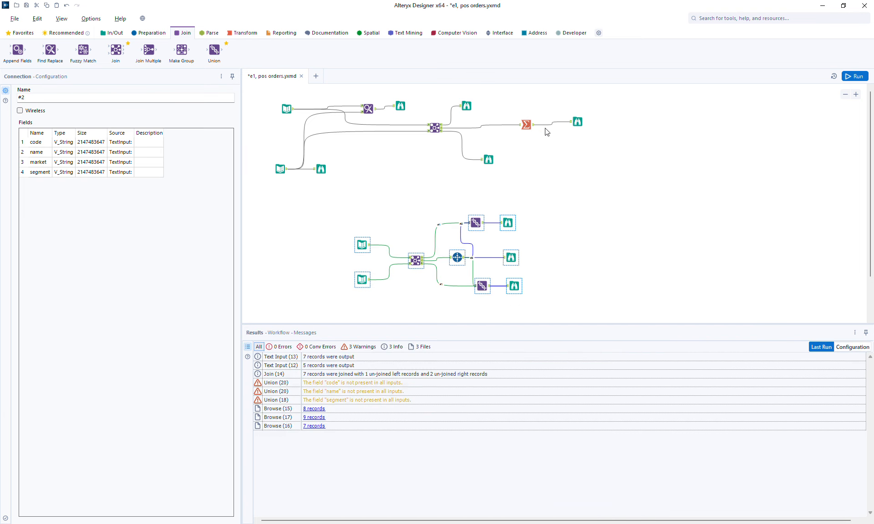
left_click(577, 121)
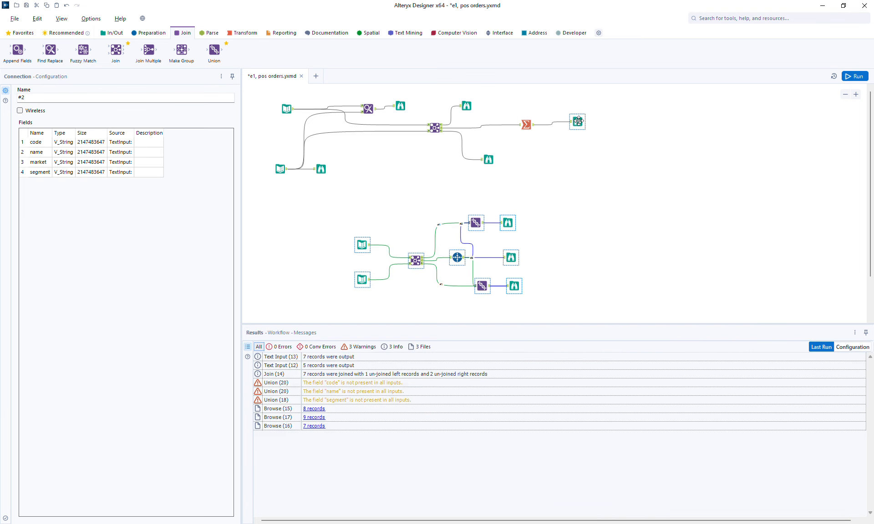
Step: Check the transactions input, customer-matched transactions and customer list, ending on the 3-record summed totals
left_click(286, 108)
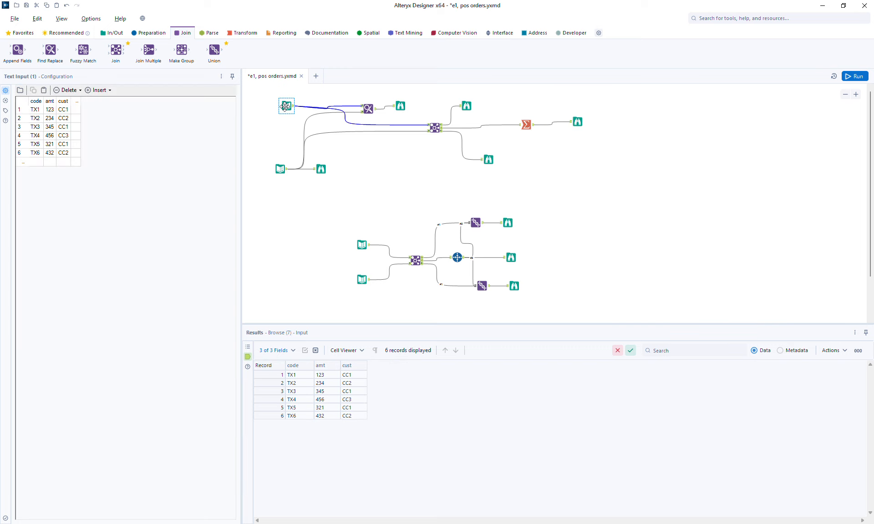
left_click(400, 106)
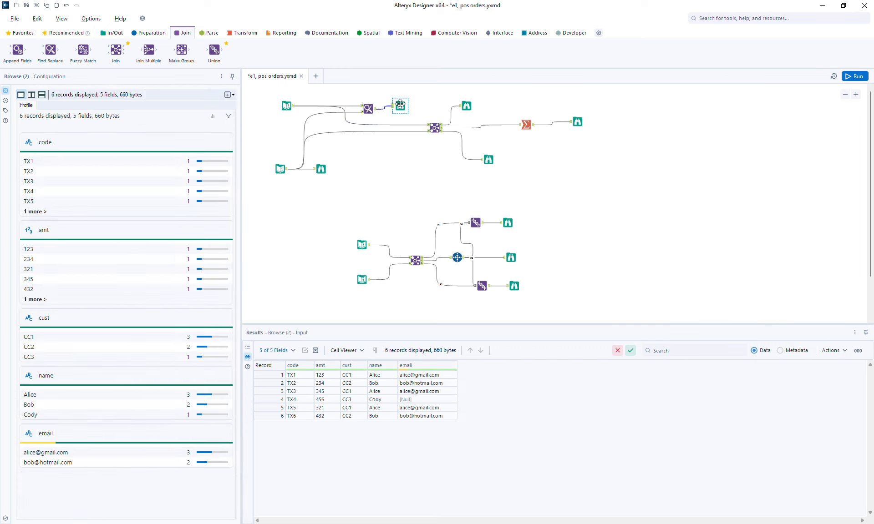
left_click(576, 122)
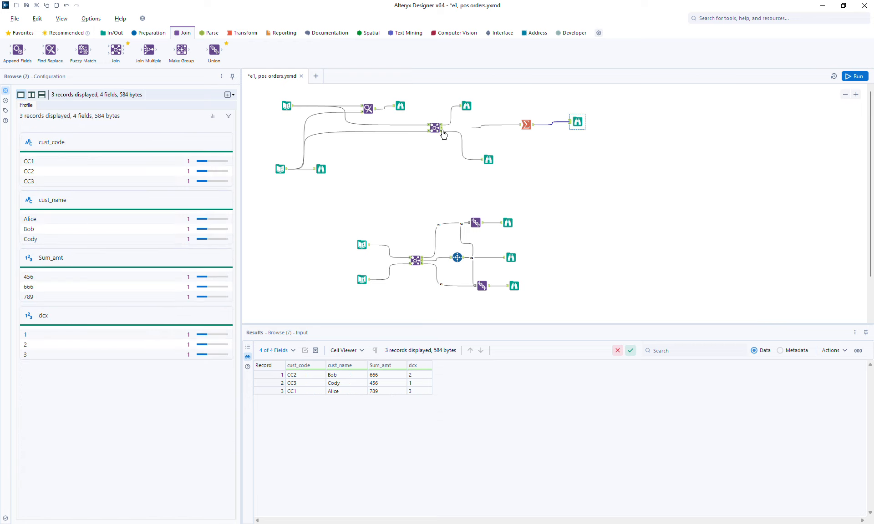
left_click(287, 106)
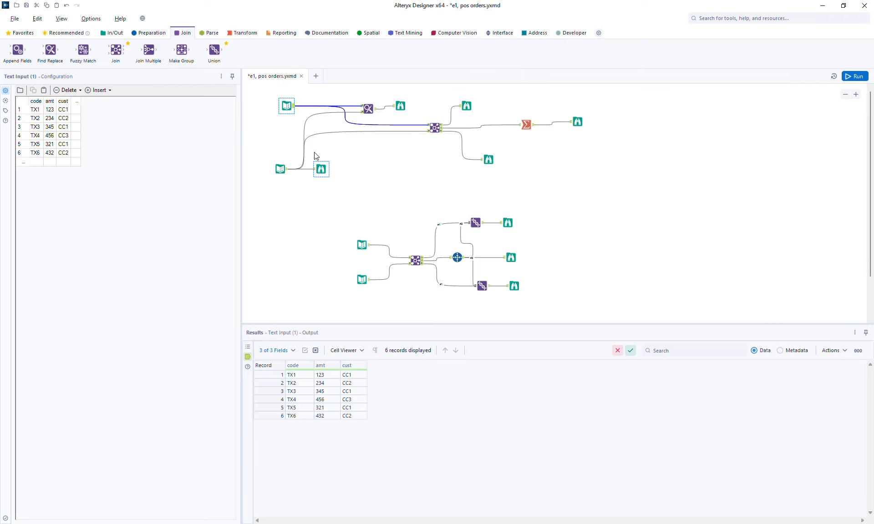
left_click(320, 169)
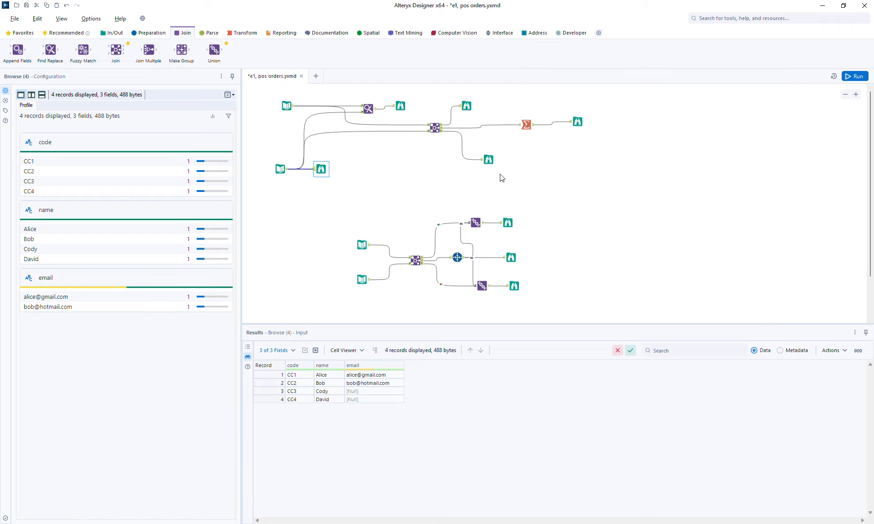
left_click(578, 122)
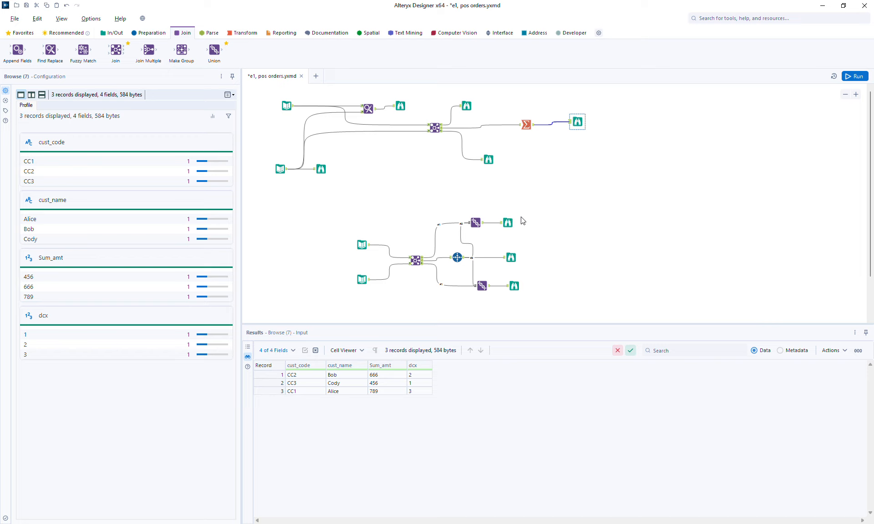
Step: Compare the lower workflow's 7-record joined, 8-record (with CC5) and 9-record combined Browse outputs
left_click(511, 258)
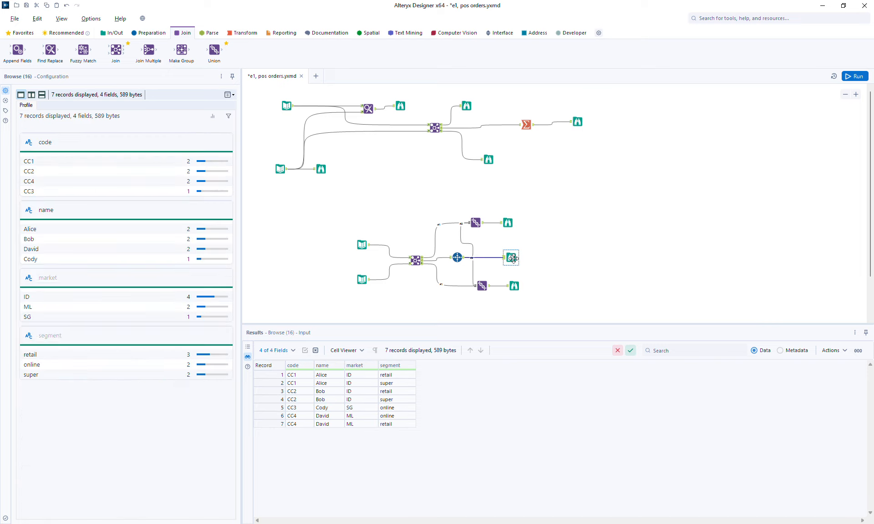
left_click(507, 222)
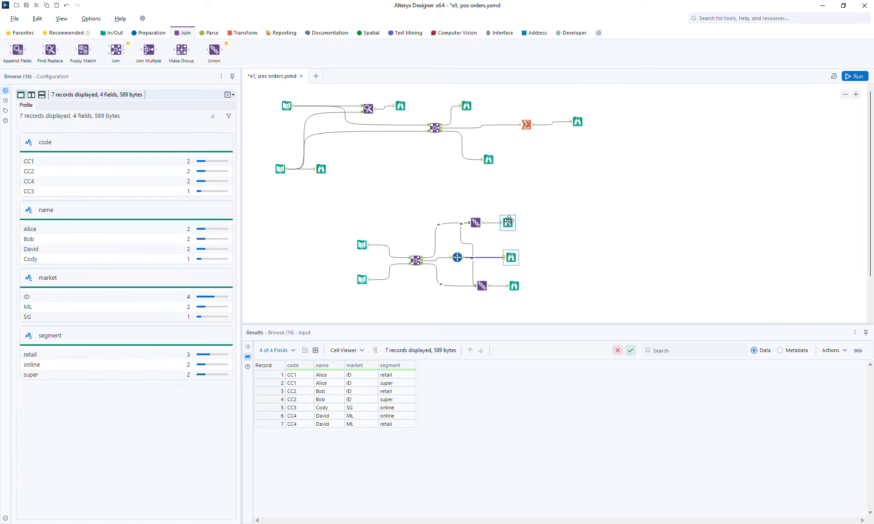
left_click(515, 286)
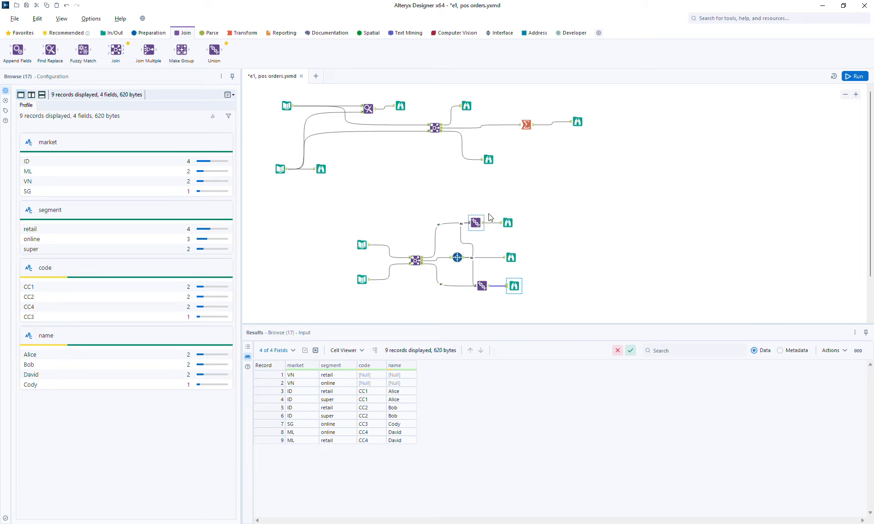
left_click(507, 223)
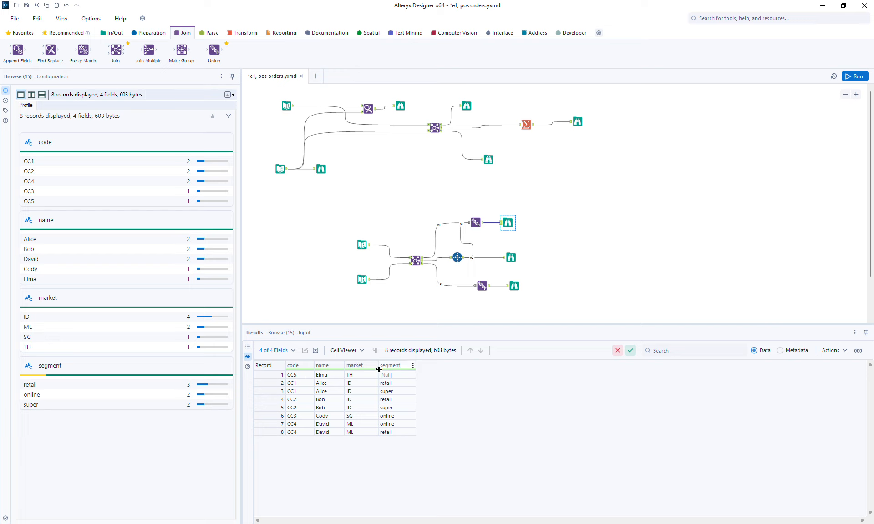
left_click(514, 285)
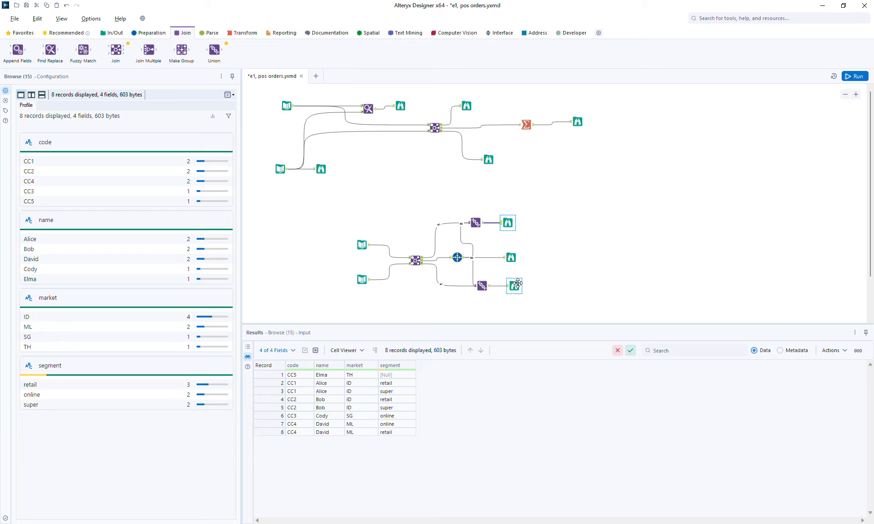